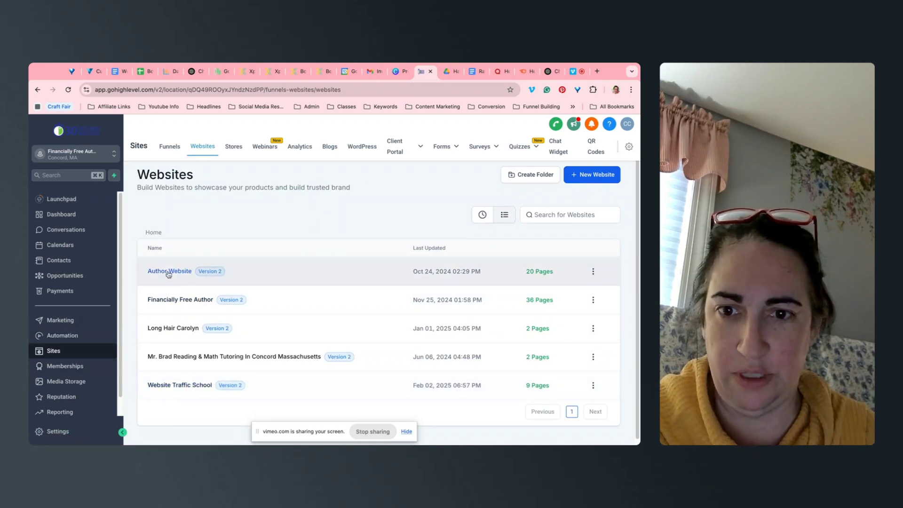
# Open the Blog page of the Financially Free Author website for editing.
pyautogui.click(169, 300)
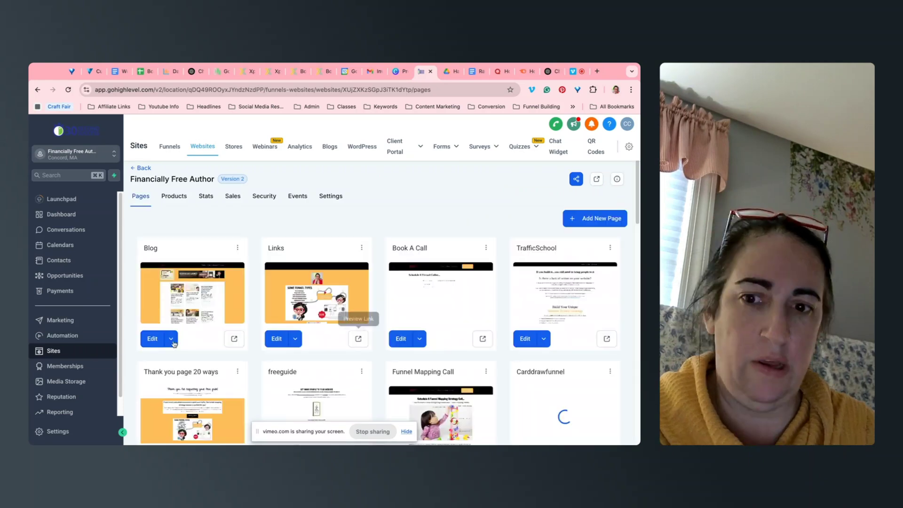
pyautogui.click(151, 339)
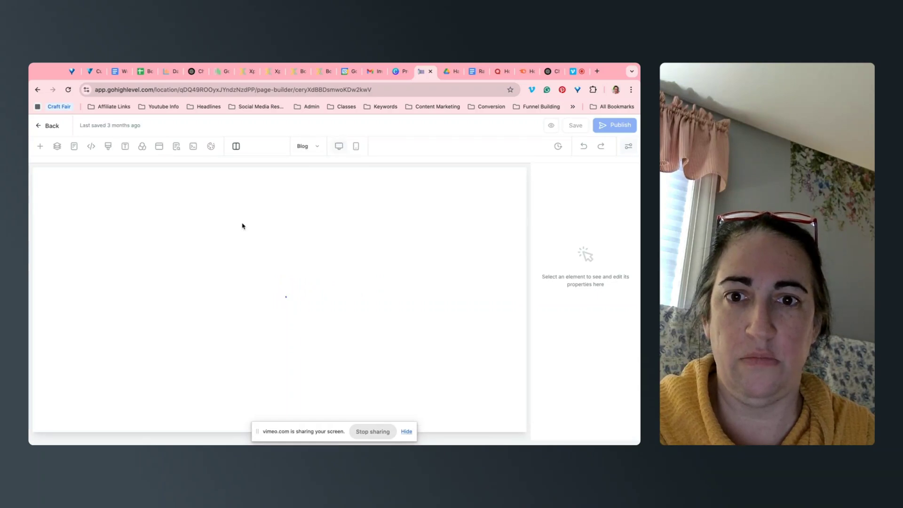
pyautogui.click(227, 182)
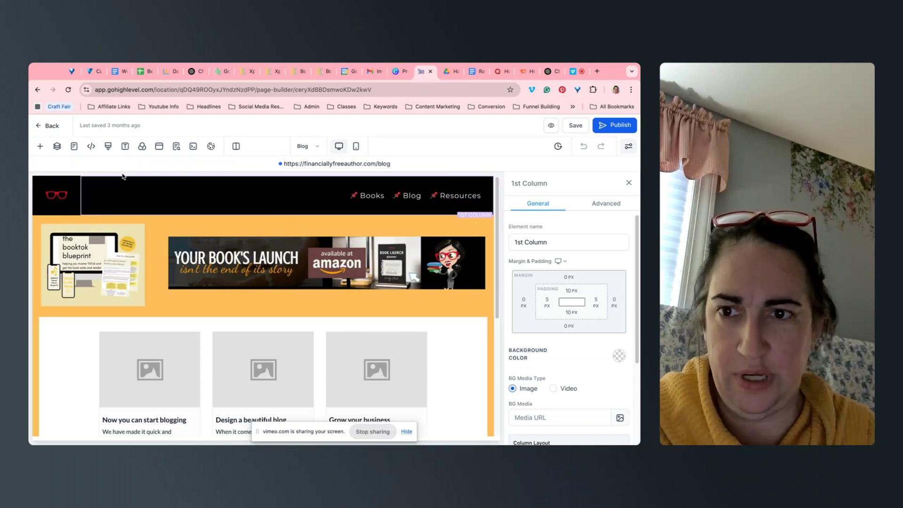
# Add a new section to the page and move it up to directly below the black header.
pyautogui.click(40, 146)
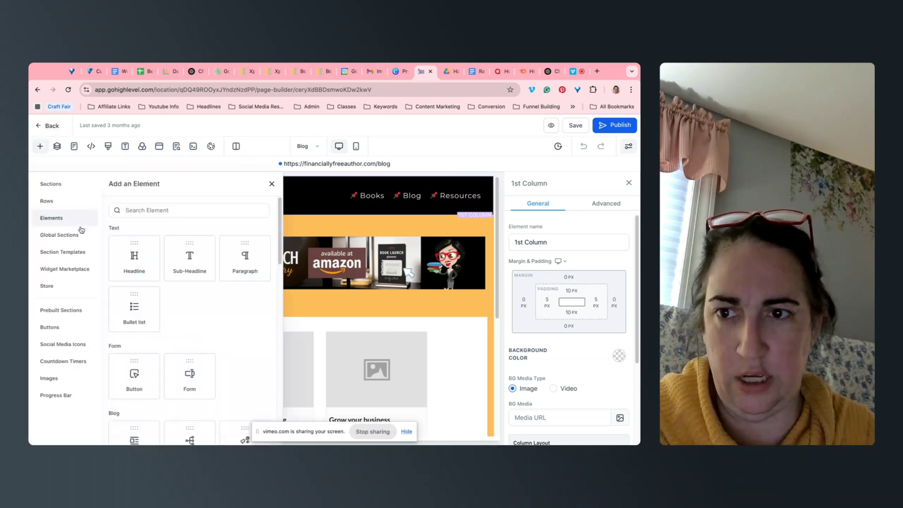
pyautogui.click(50, 183)
pyautogui.click(153, 244)
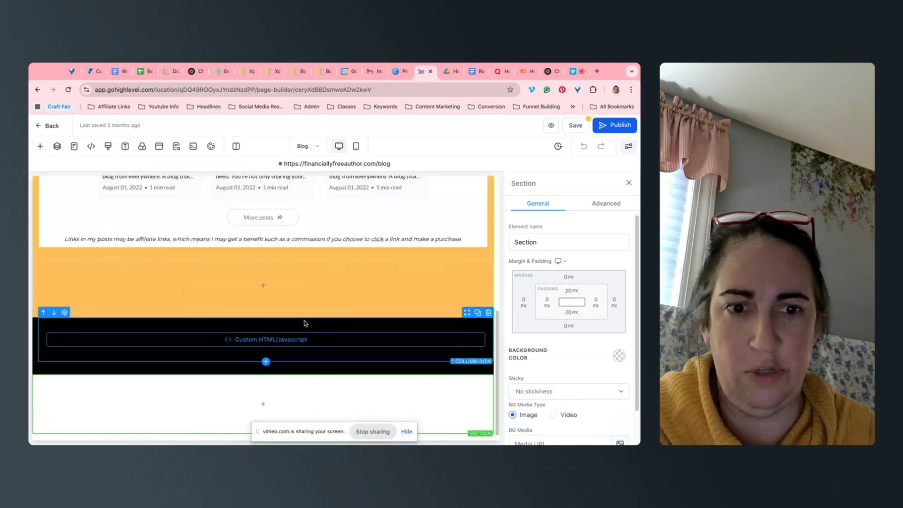
pyautogui.click(38, 383)
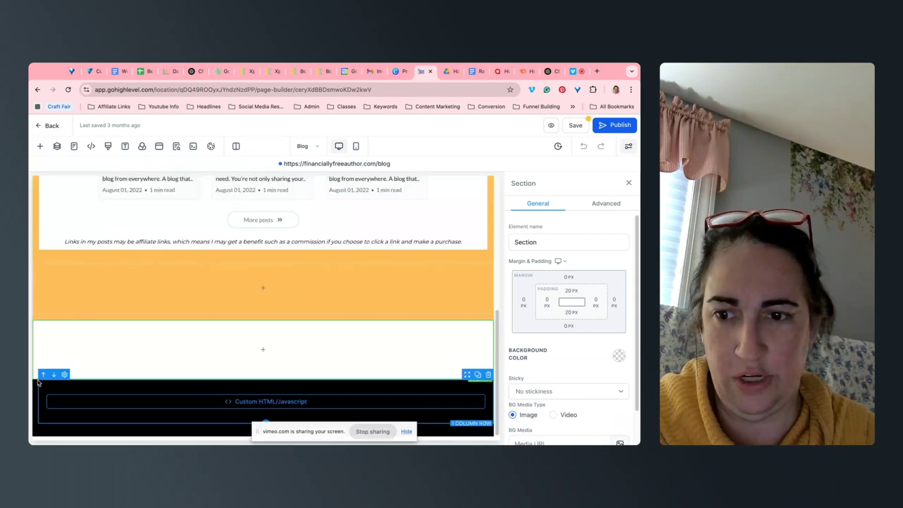
pyautogui.click(38, 327)
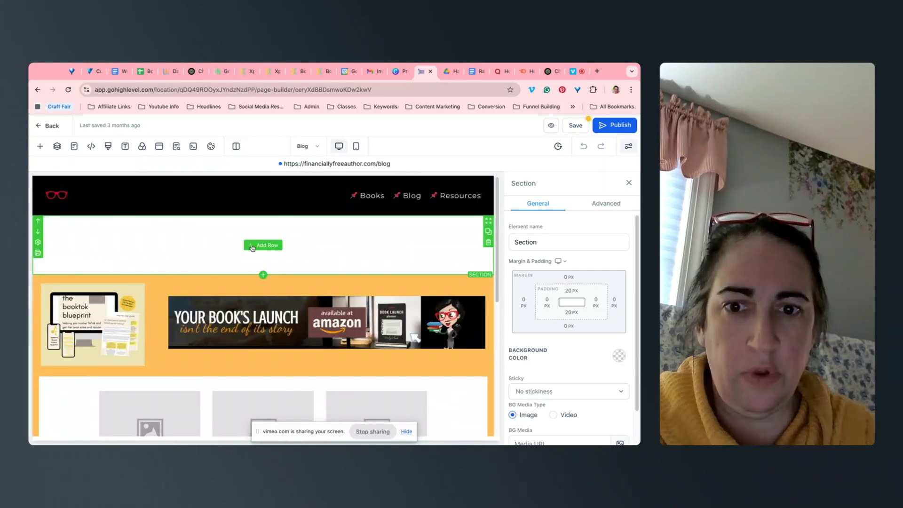
# Add a one-column row with a Navigation Menu element to the new section, and delete the duplicate menu in the orange section.
pyautogui.click(252, 246)
pyautogui.click(161, 224)
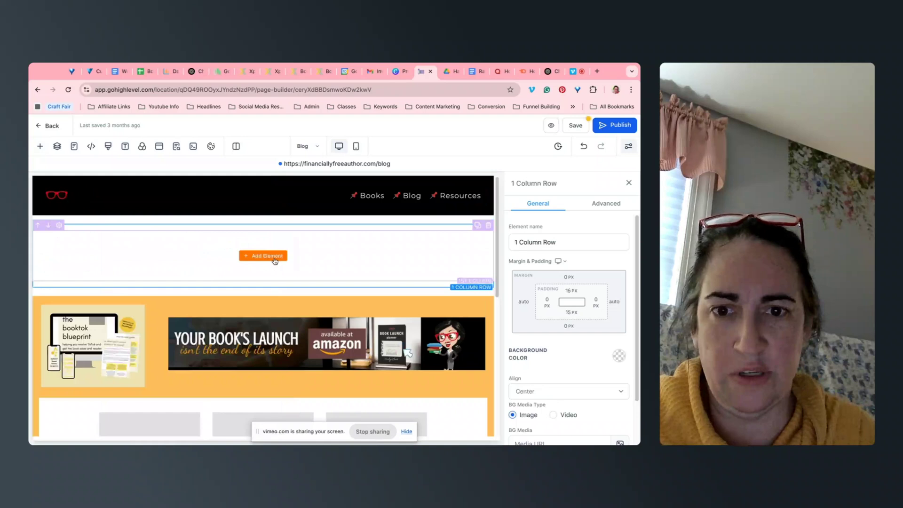
pyautogui.click(275, 261)
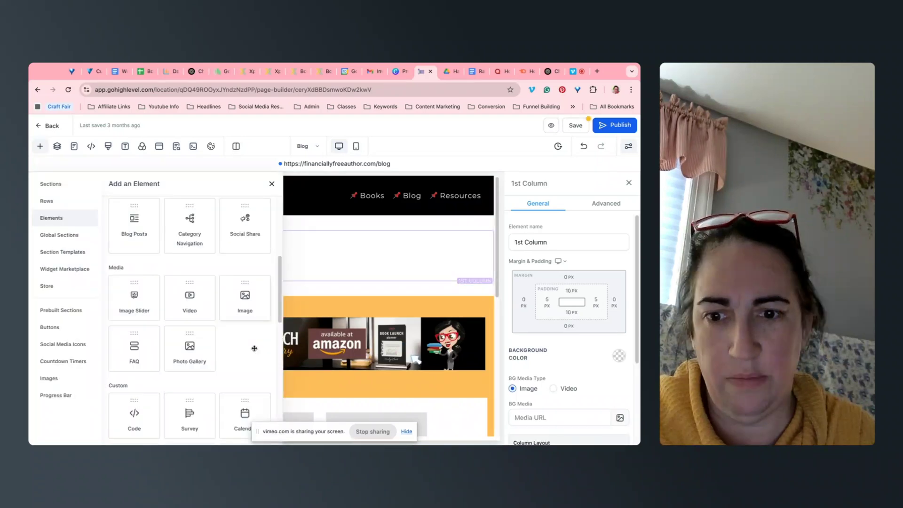
pyautogui.scroll(-4, 254, 348)
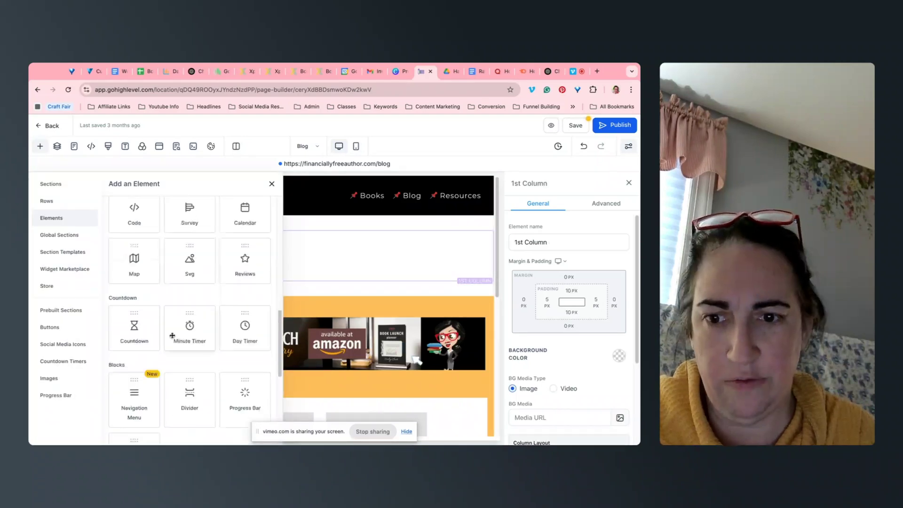
pyautogui.moveTo(134, 399); pyautogui.dragTo(71, 327)
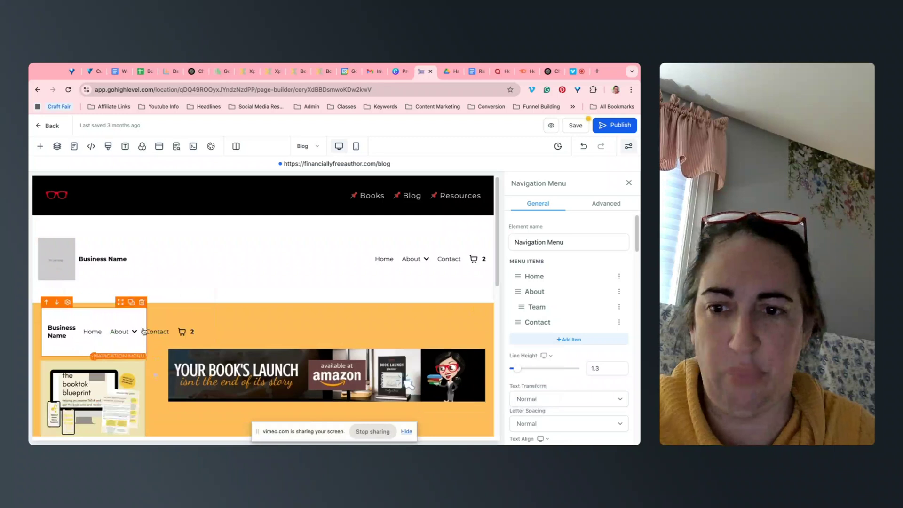
pyautogui.click(141, 301)
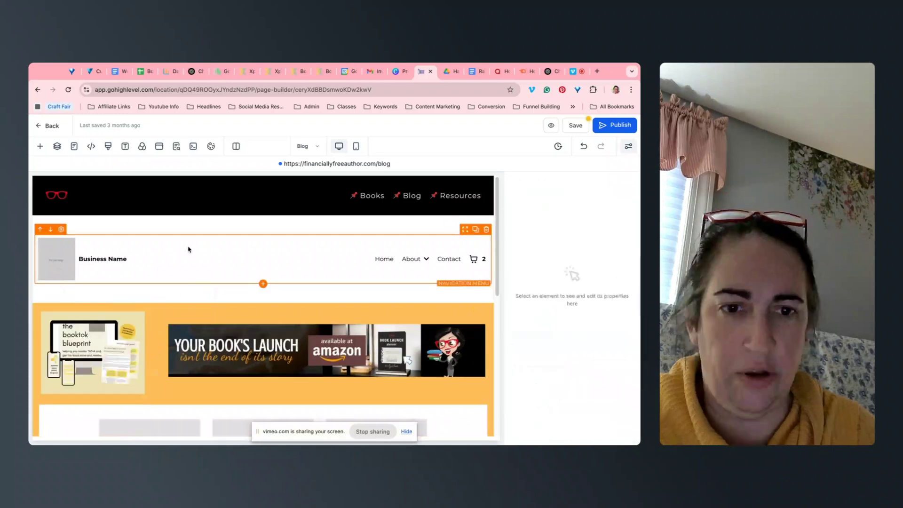
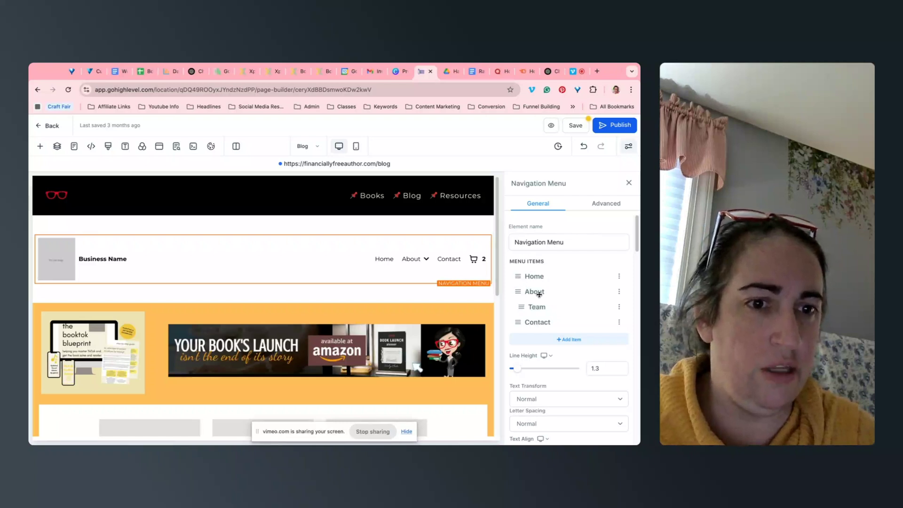
# Review the title and link destination options of the Home menu item without saving changes.
pyautogui.click(620, 277)
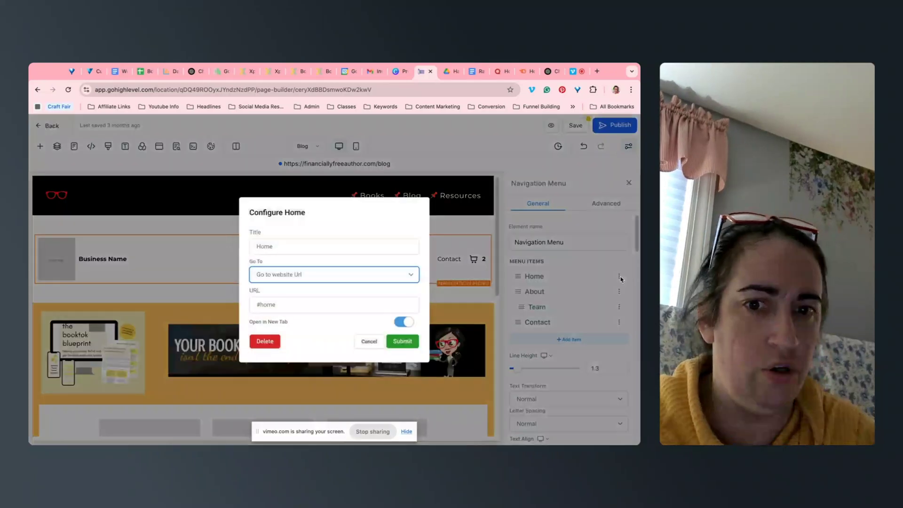
pyautogui.click(291, 274)
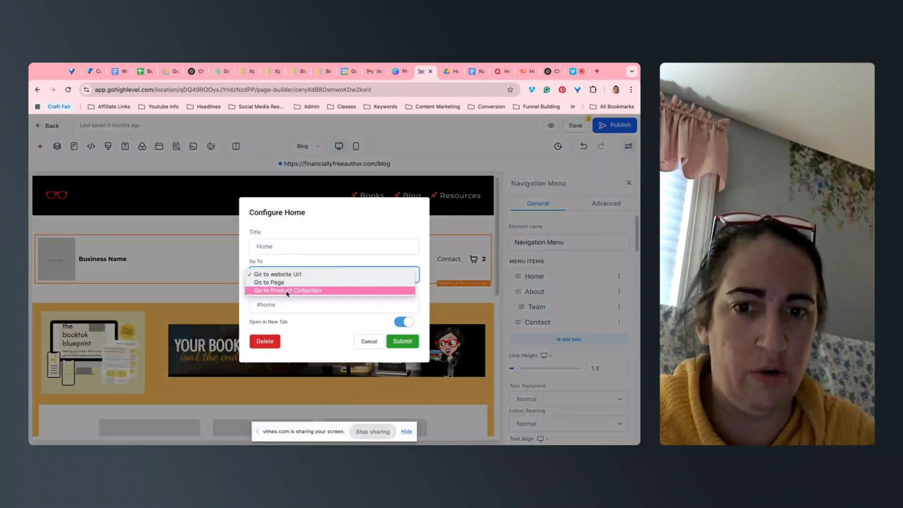
pyautogui.click(288, 250)
pyautogui.click(368, 342)
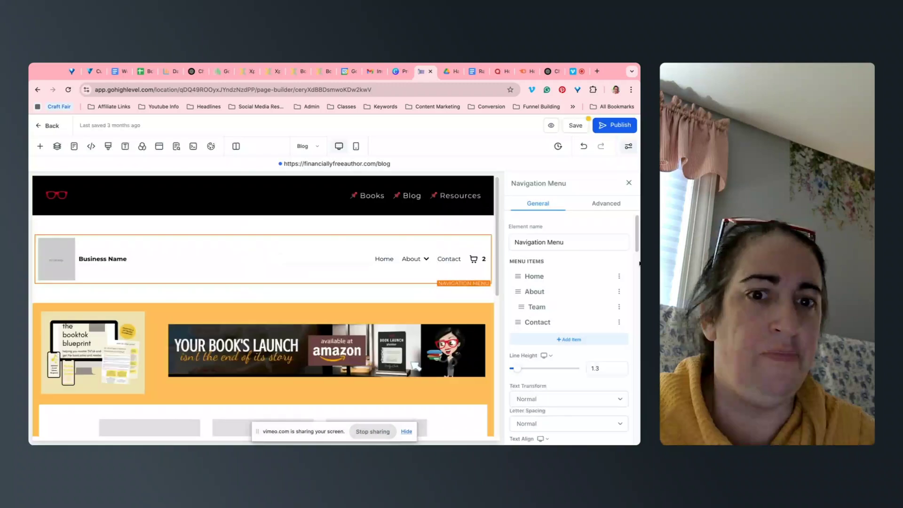
# Move the Team item out from under About, nest it beneath Home, and check the Home dropdown.
pyautogui.moveTo(522, 307)
pyautogui.mouseDown()
pyautogui.moveTo(531, 308)
pyautogui.moveTo(522, 306)
pyautogui.mouseUp()
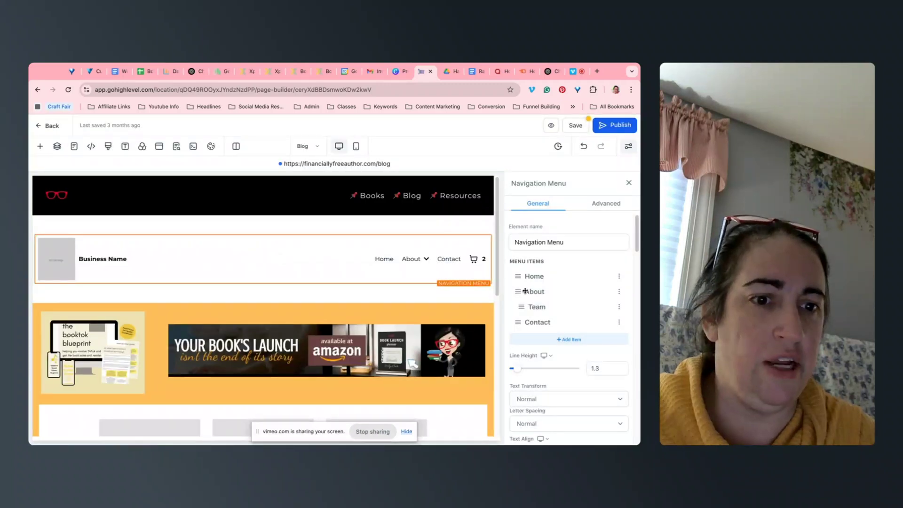
pyautogui.click(427, 260)
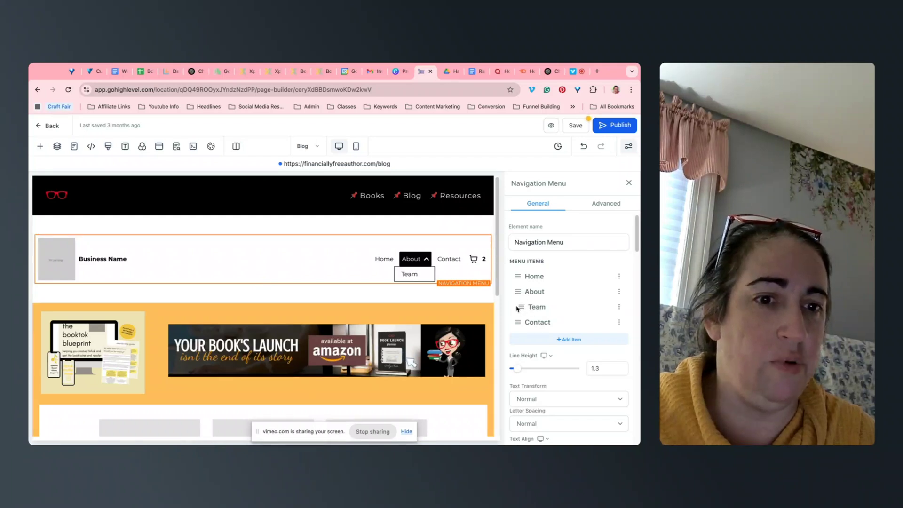
pyautogui.moveTo(523, 307); pyautogui.dragTo(517, 280)
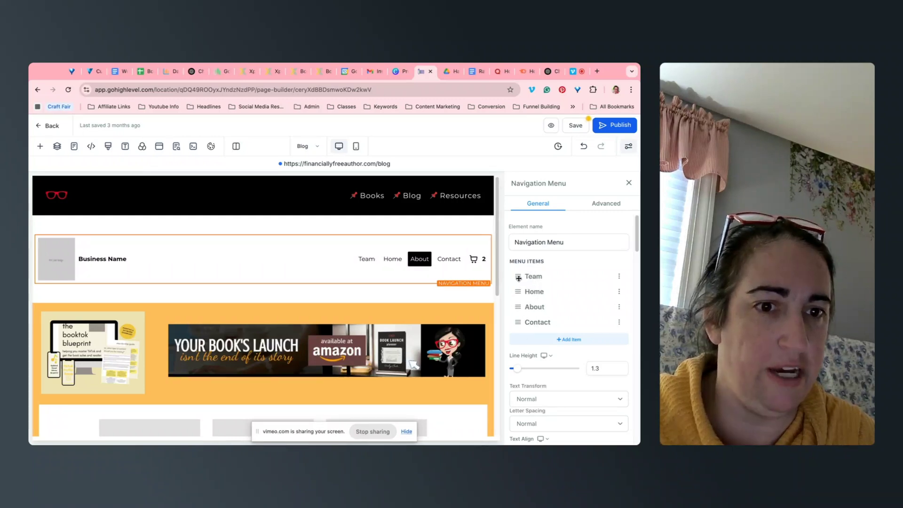
pyautogui.moveTo(518, 278); pyautogui.dragTo(520, 291)
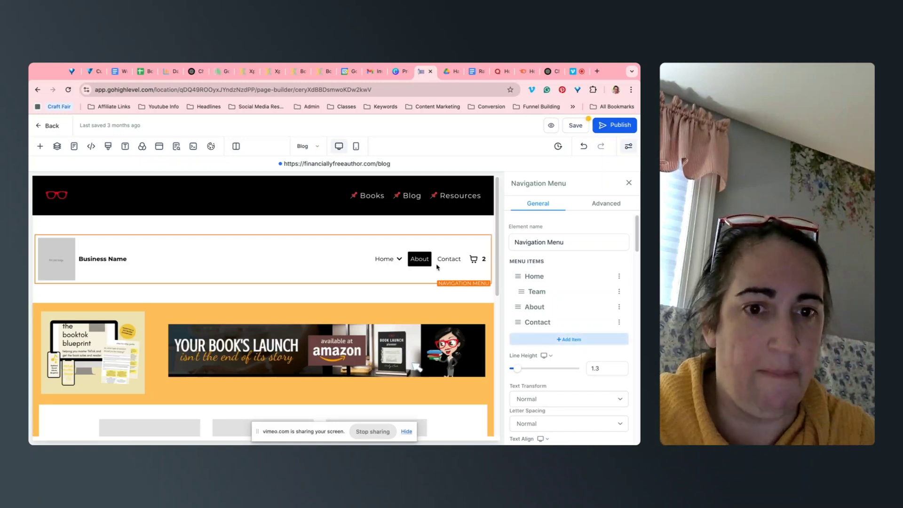
pyautogui.click(398, 259)
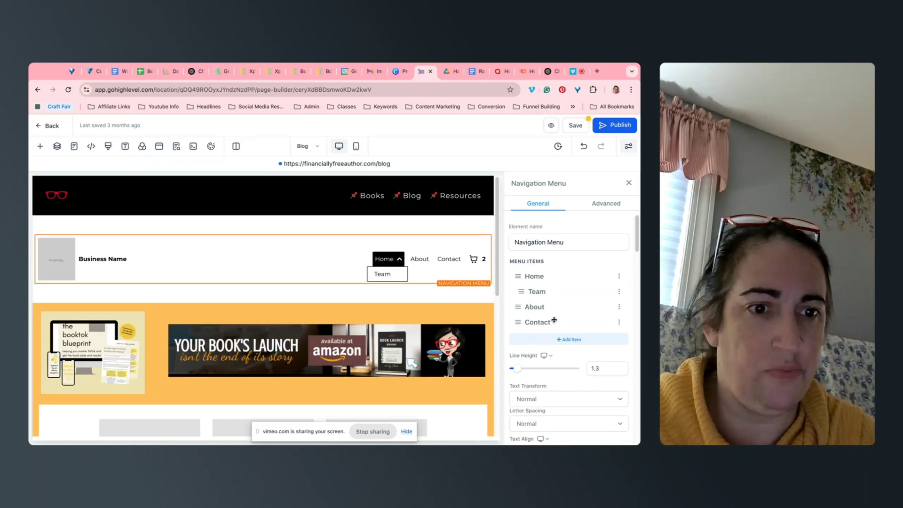
# Add a Mega Menu item to the navigation menu and view its title settings.
pyautogui.click(548, 339)
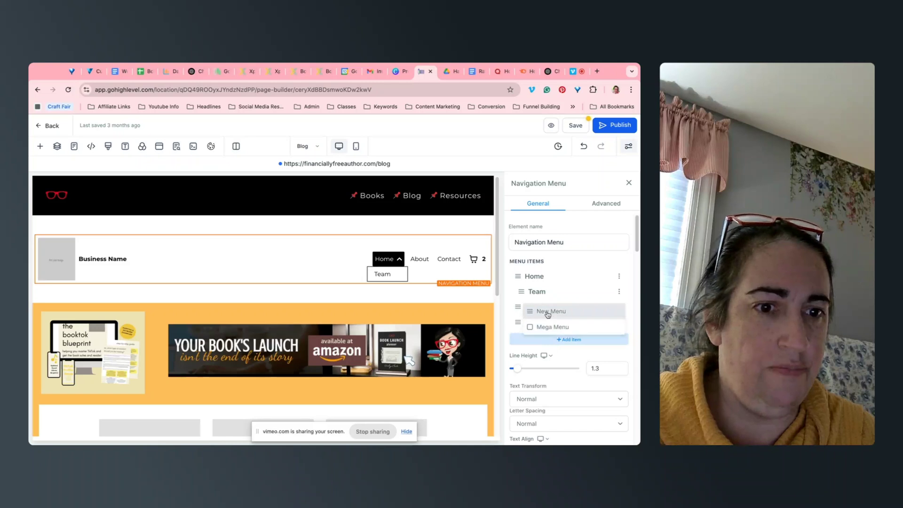
pyautogui.click(547, 327)
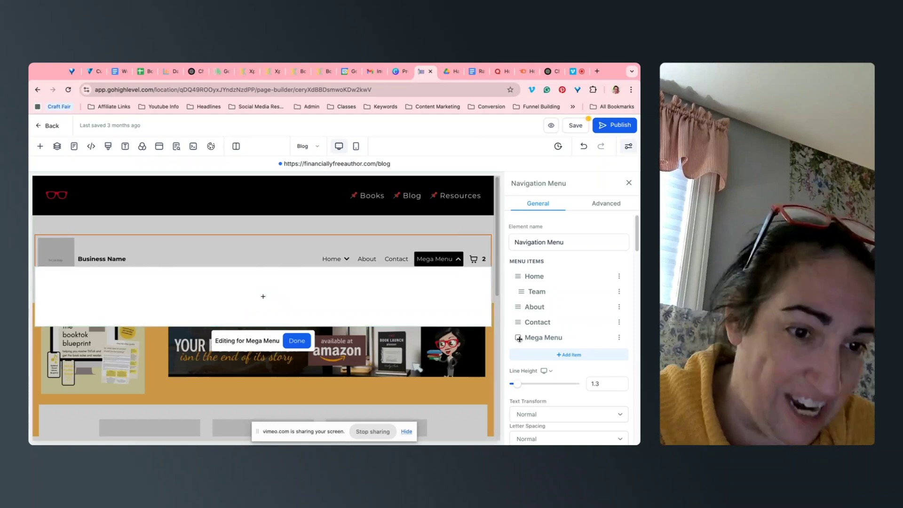
pyautogui.click(618, 339)
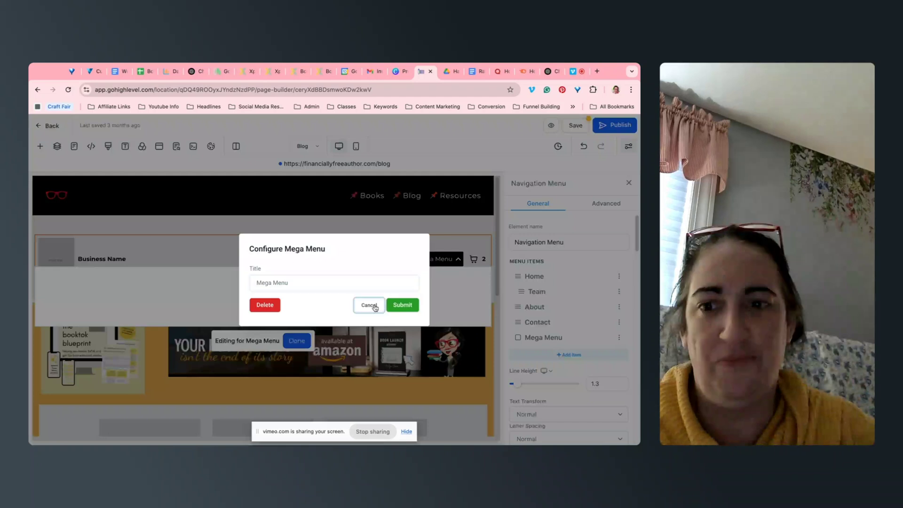
pyautogui.click(370, 305)
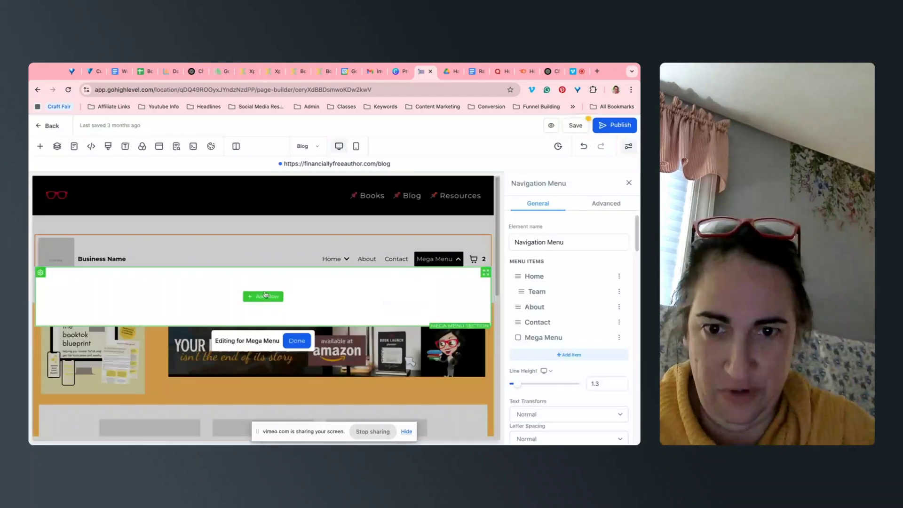
# Examine the row layouts available for the mega menu section without adding one.
pyautogui.click(266, 296)
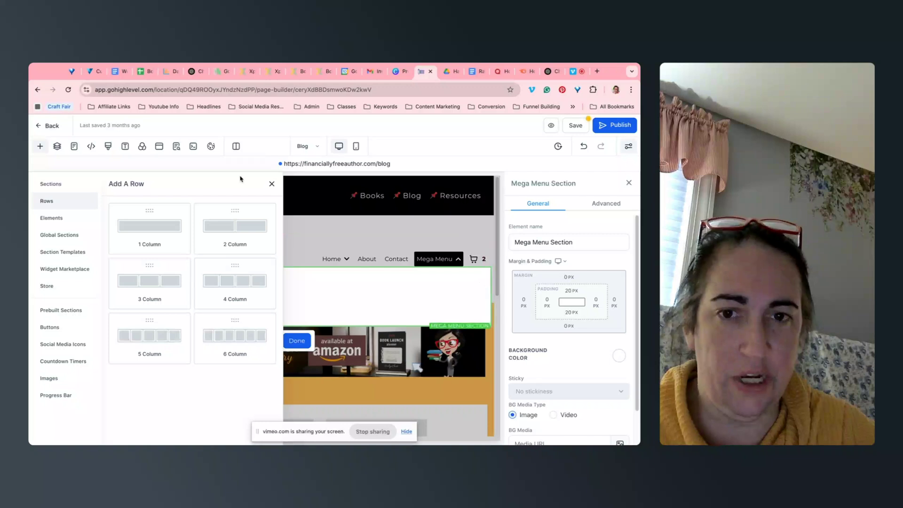
pyautogui.click(337, 226)
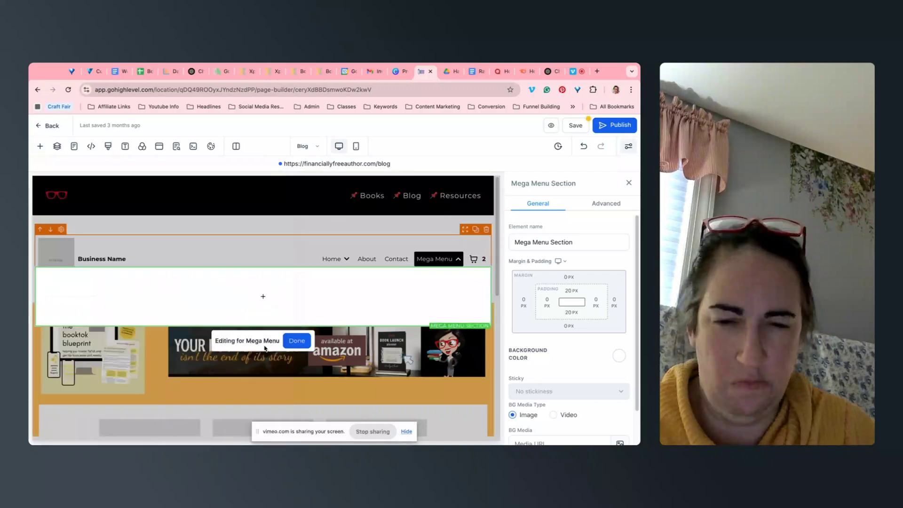
pyautogui.click(416, 253)
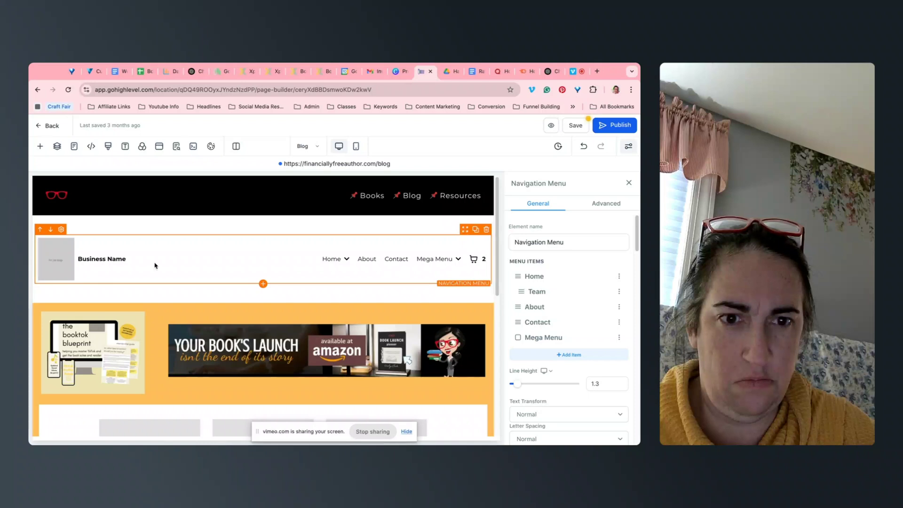
pyautogui.click(460, 259)
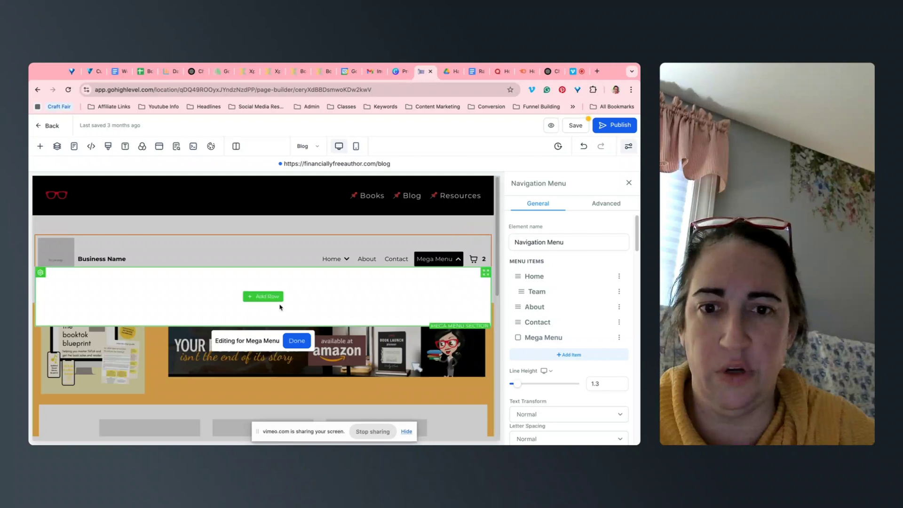
pyautogui.click(263, 297)
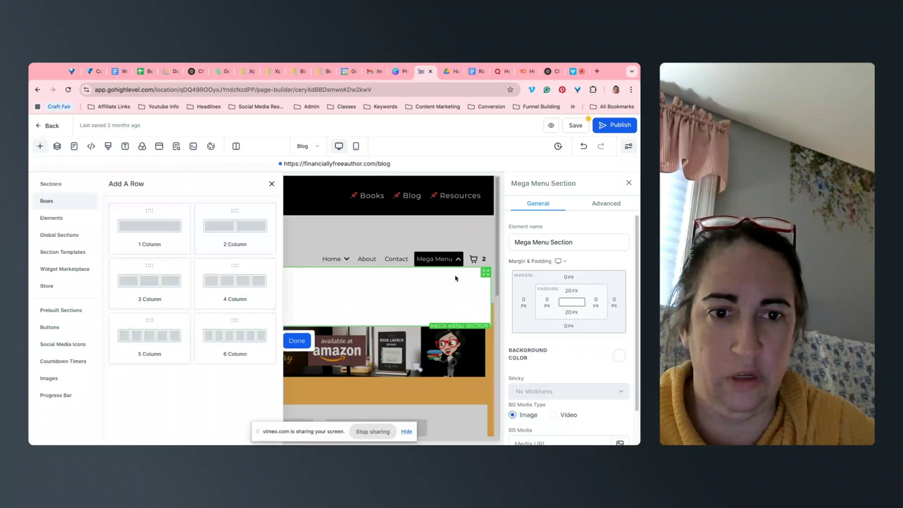
pyautogui.click(471, 247)
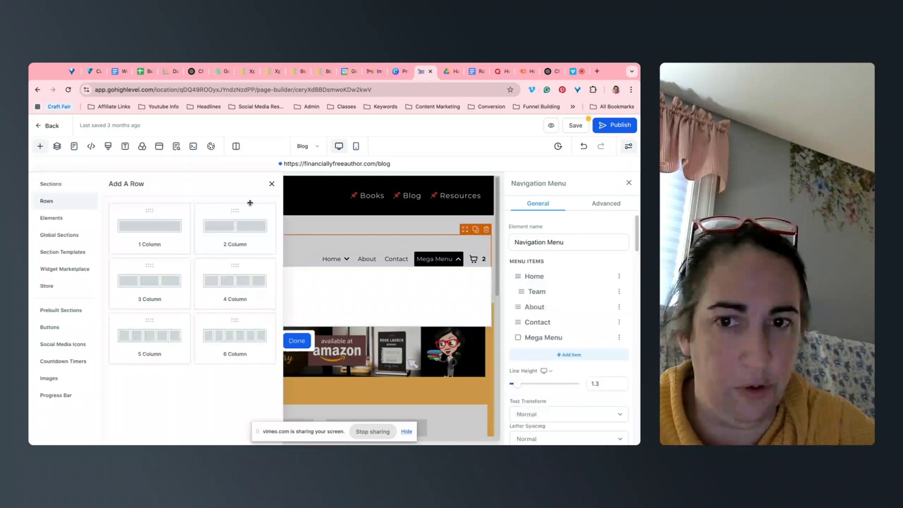
pyautogui.click(272, 185)
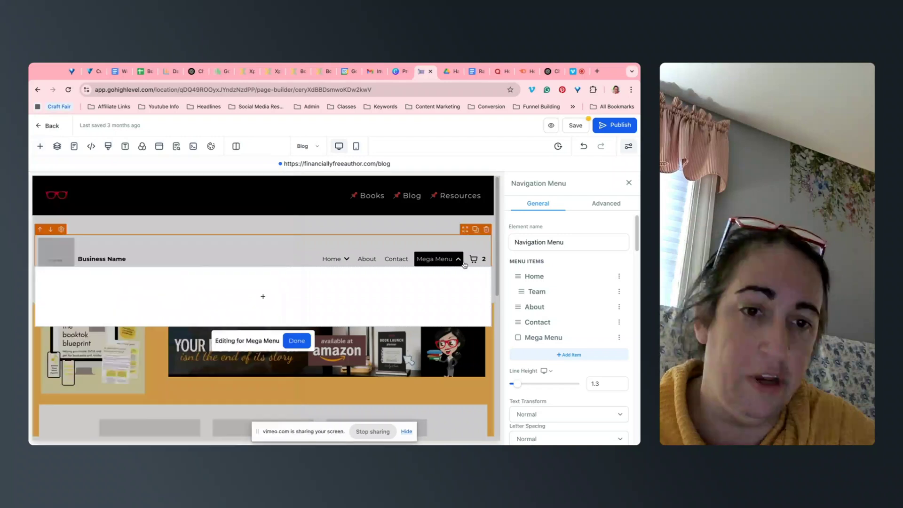
# Delete the Mega Menu item from the navigation menu.
pyautogui.click(619, 338)
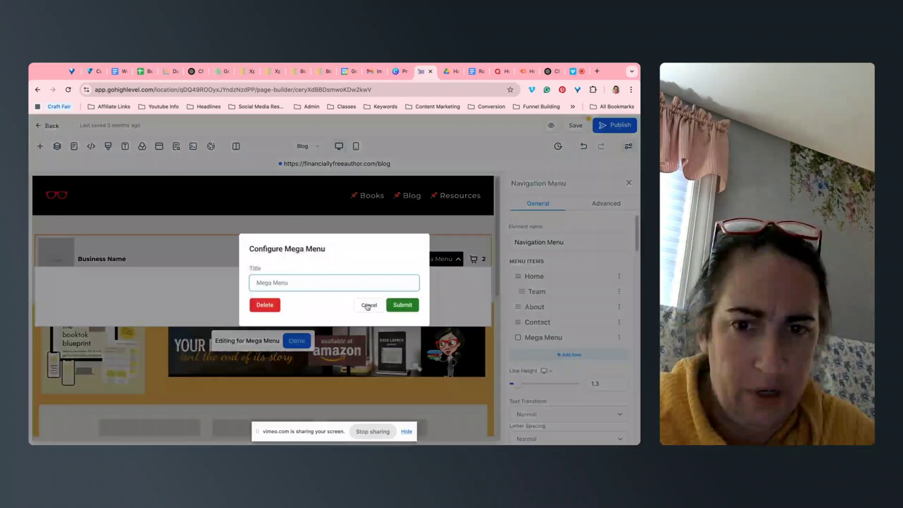
pyautogui.click(264, 304)
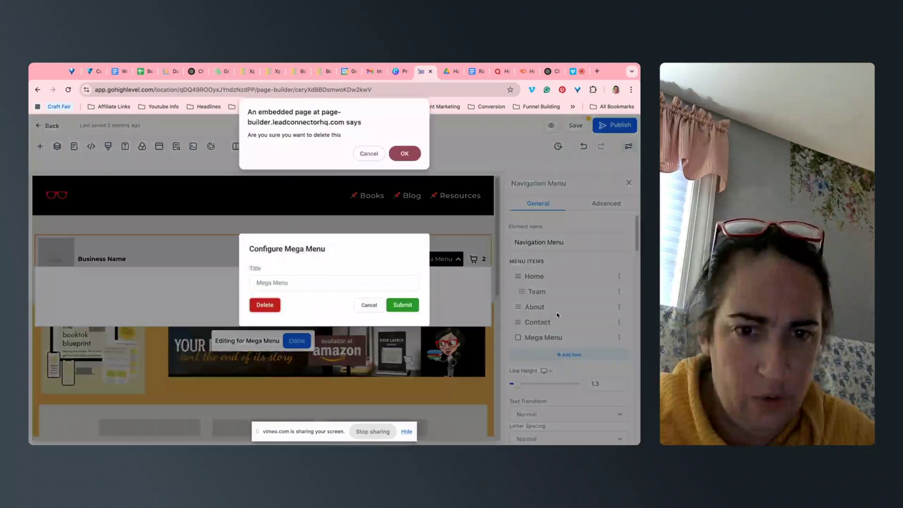
pyautogui.click(404, 155)
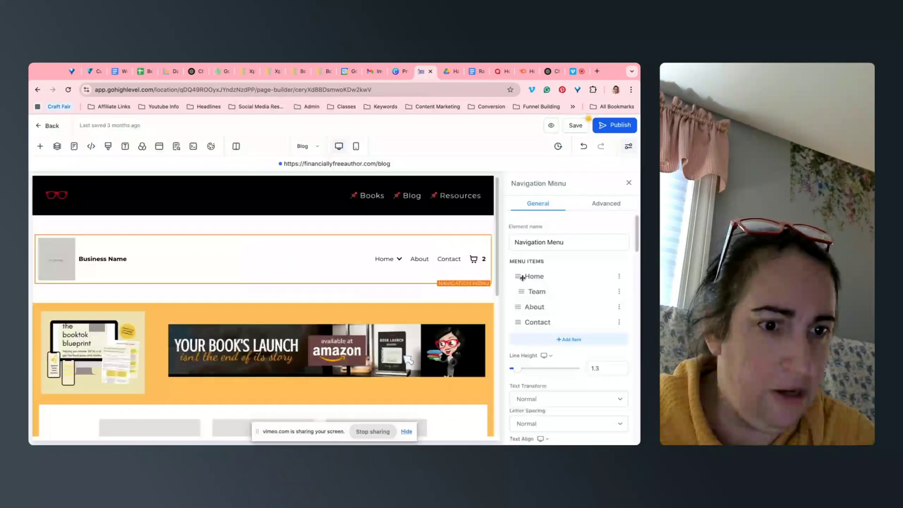
# Add a menu item titled "dfakjsdf;a" to the navigation menu, nest it beneath Home after Team, and check the Home dropdown.
pyautogui.click(556, 341)
pyautogui.click(554, 311)
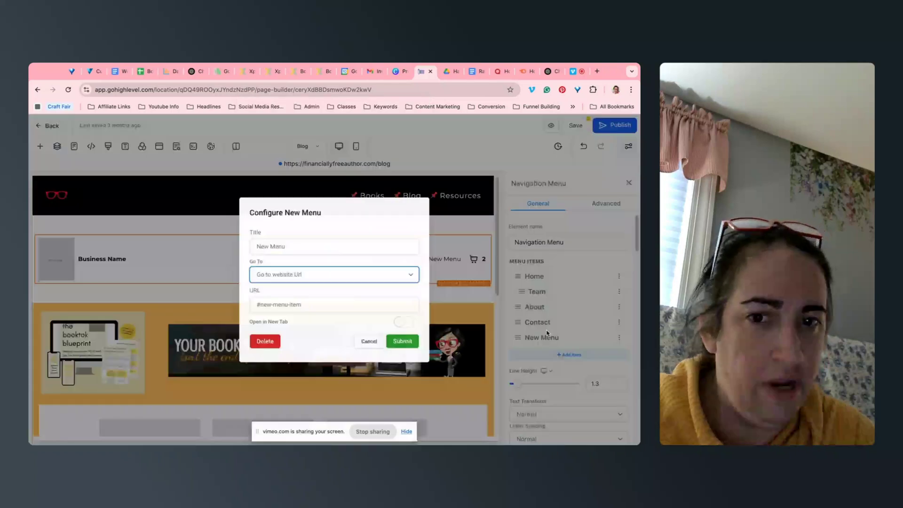
pyautogui.tripleClick(334, 244)
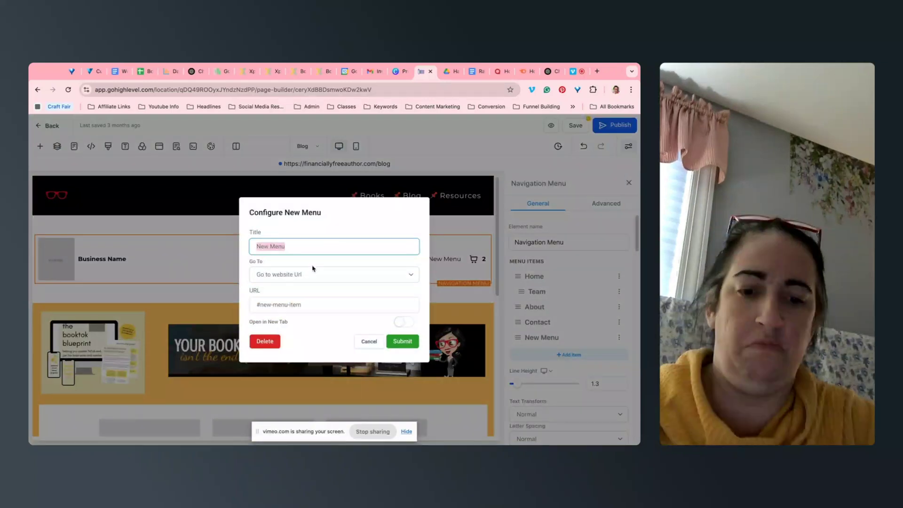
pyautogui.write('dfakjsdf;a')
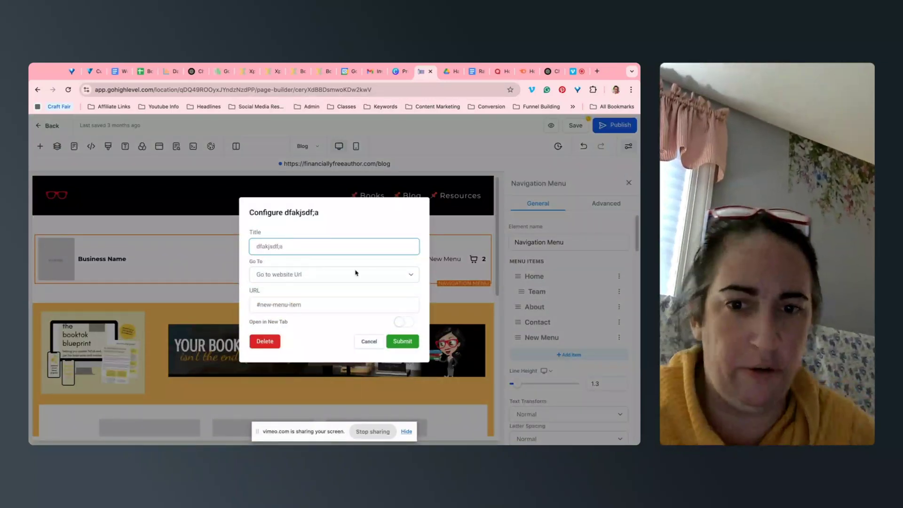
pyautogui.click(396, 342)
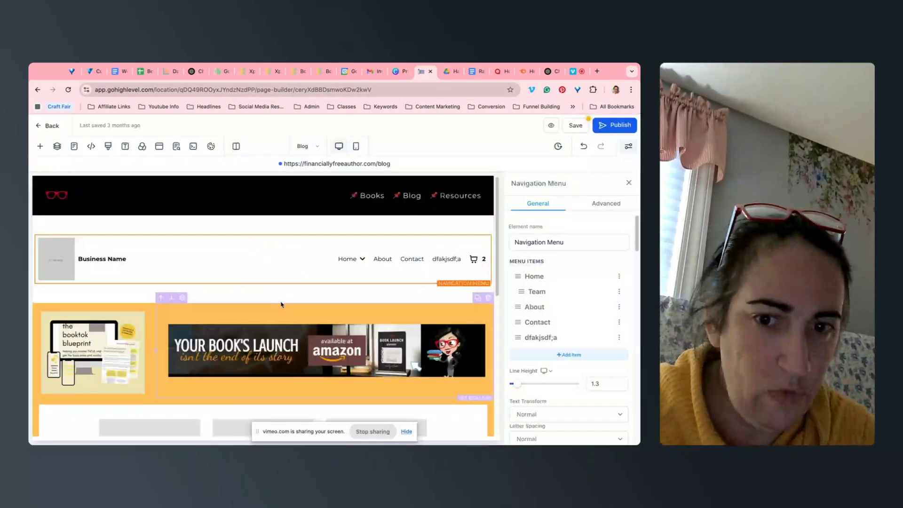
pyautogui.moveTo(539, 343); pyautogui.dragTo(548, 306)
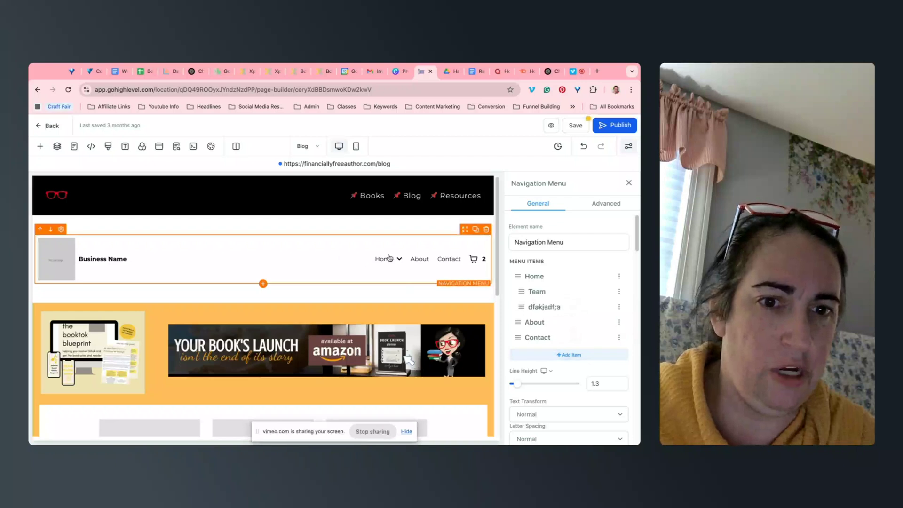
pyautogui.moveTo(388, 258)
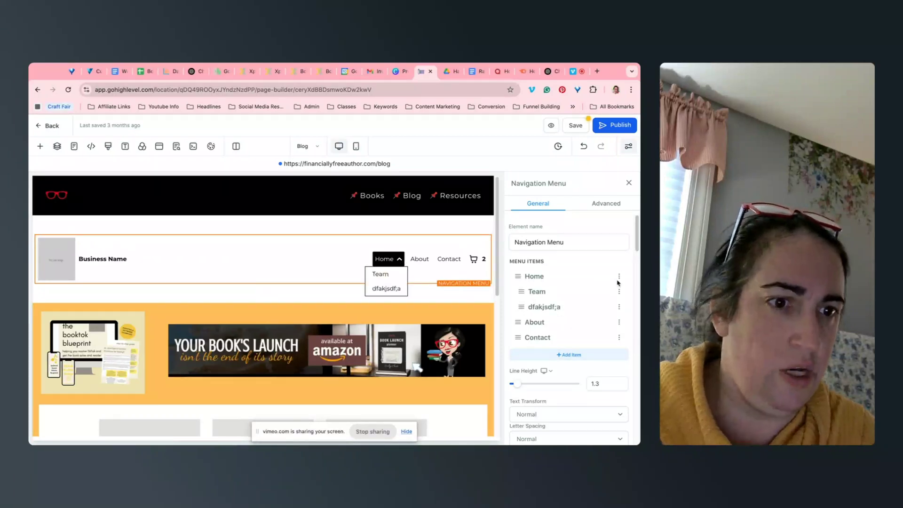
# Enable a link on the Home menu item, set it to go to the Blog page, and submit the configuration.
pyautogui.click(619, 278)
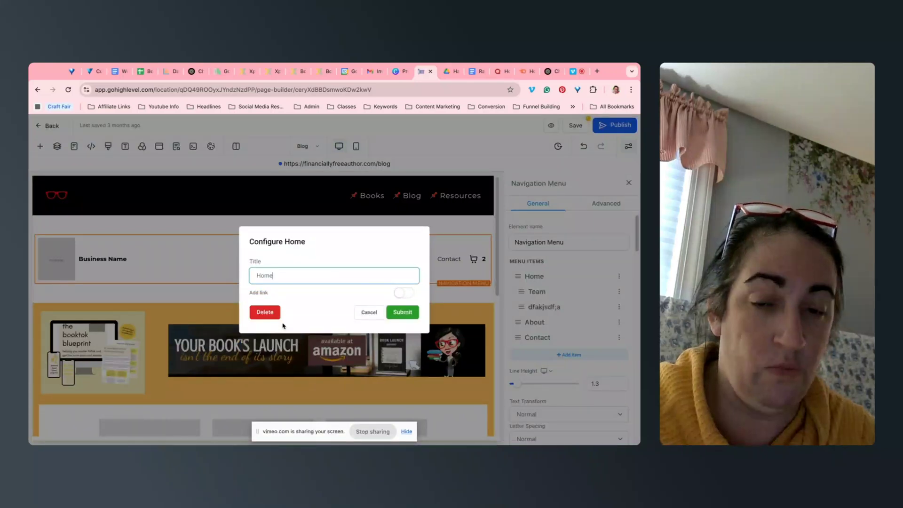
pyautogui.click(404, 294)
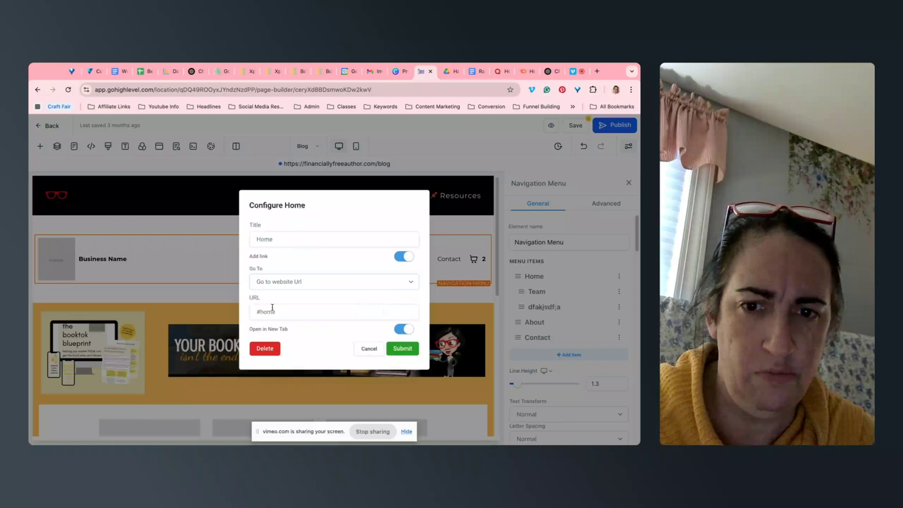
pyautogui.click(287, 282)
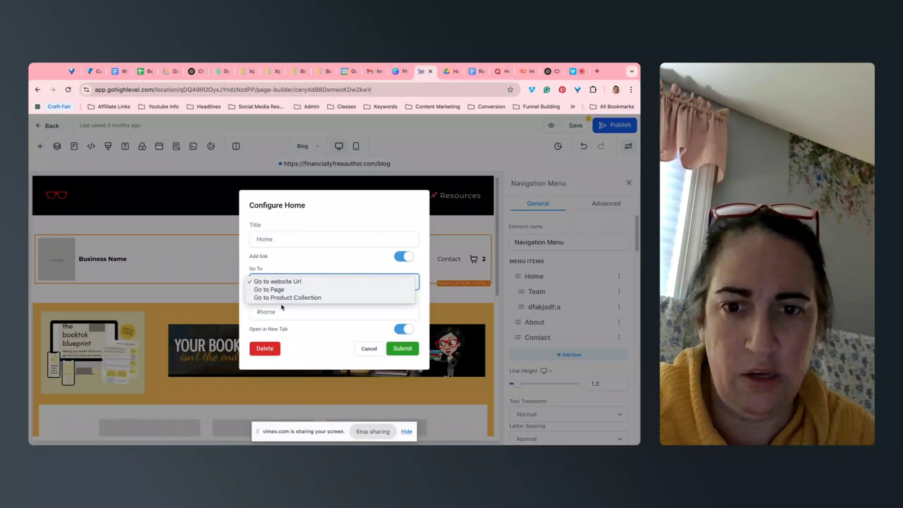
pyautogui.click(282, 282)
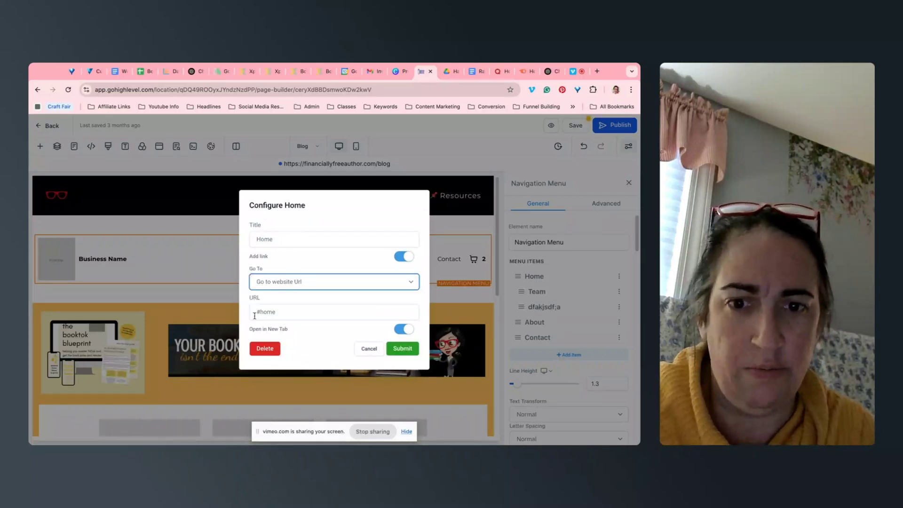
pyautogui.click(281, 286)
pyautogui.click(282, 291)
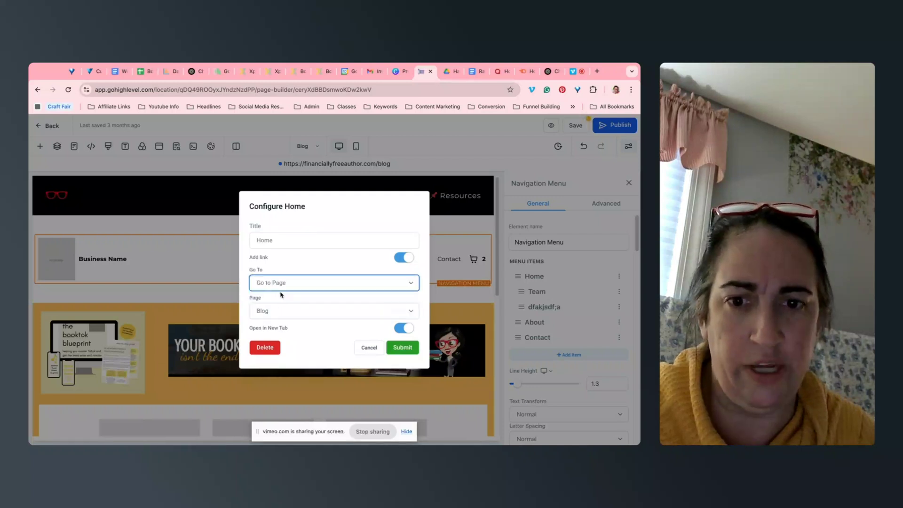
pyautogui.click(280, 311)
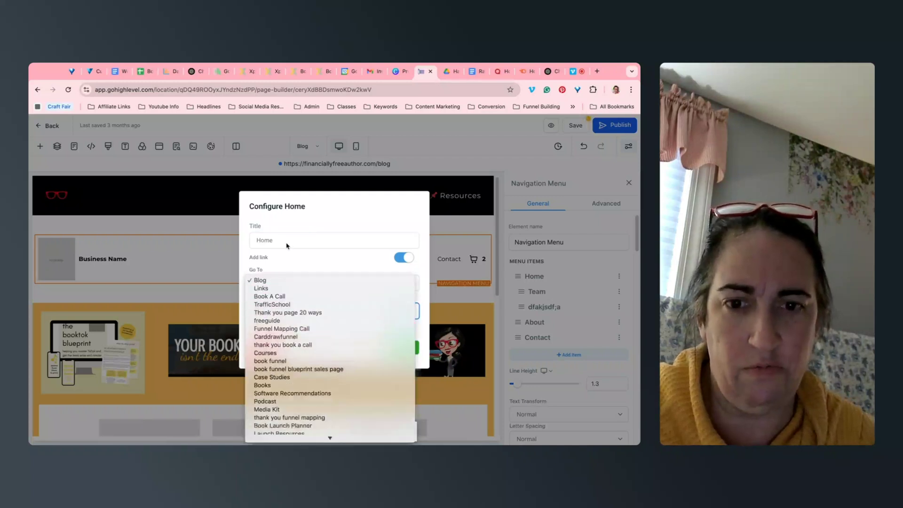
pyautogui.click(287, 268)
pyautogui.click(402, 347)
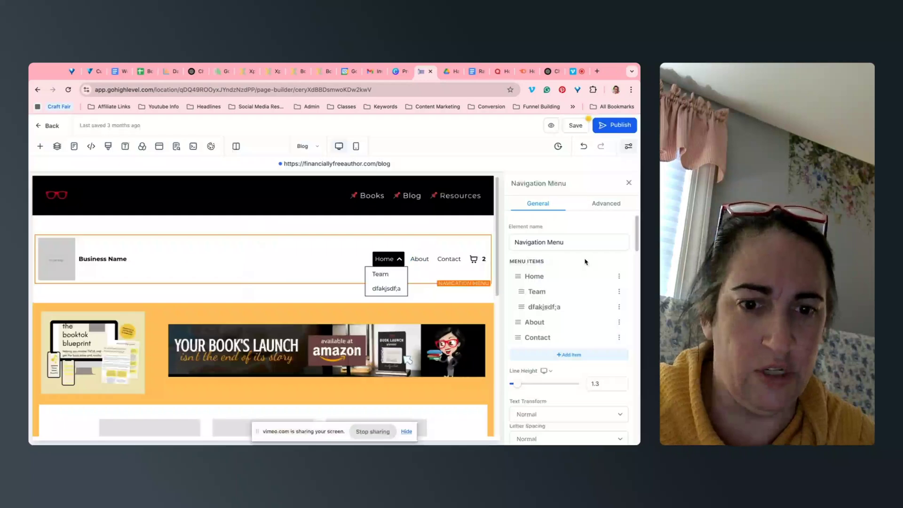
# Turn off the navigation menu's cart icon and set the menu item spacing to 69.
pyautogui.moveTo(464, 240)
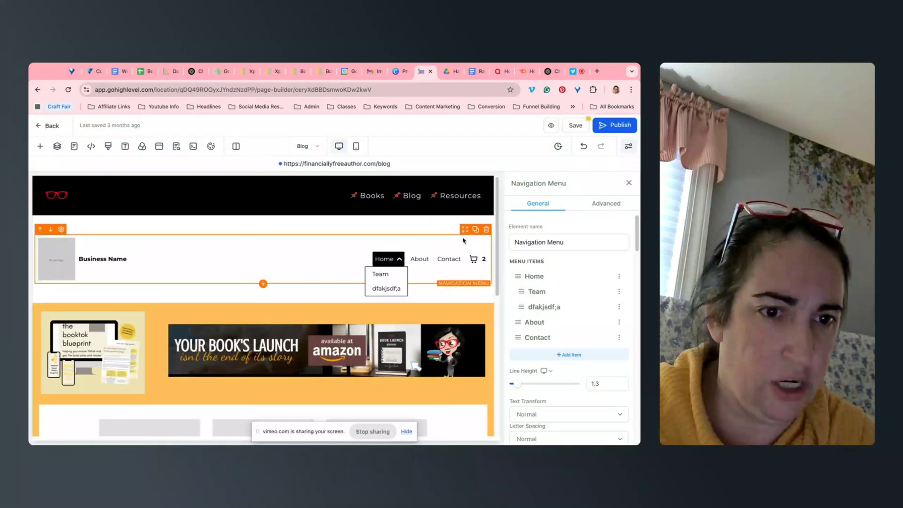
pyautogui.scroll(-5, 587, 373)
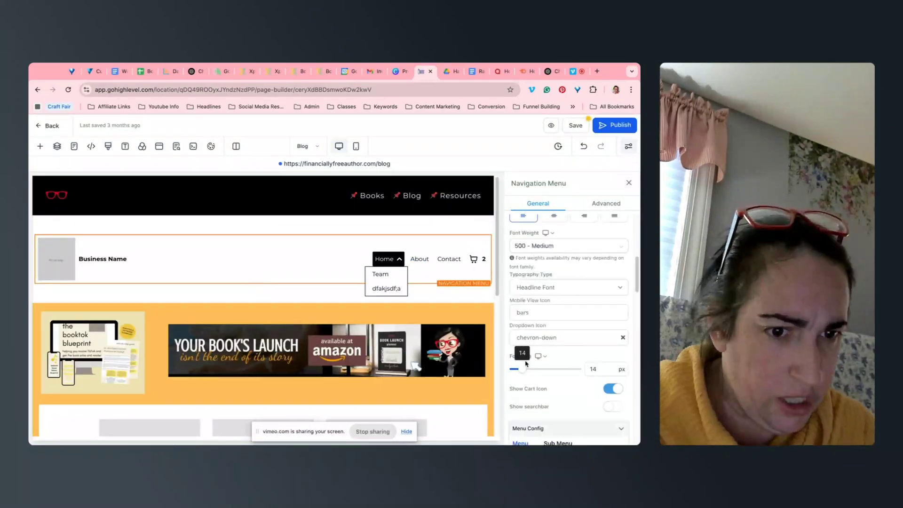
pyautogui.click(614, 390)
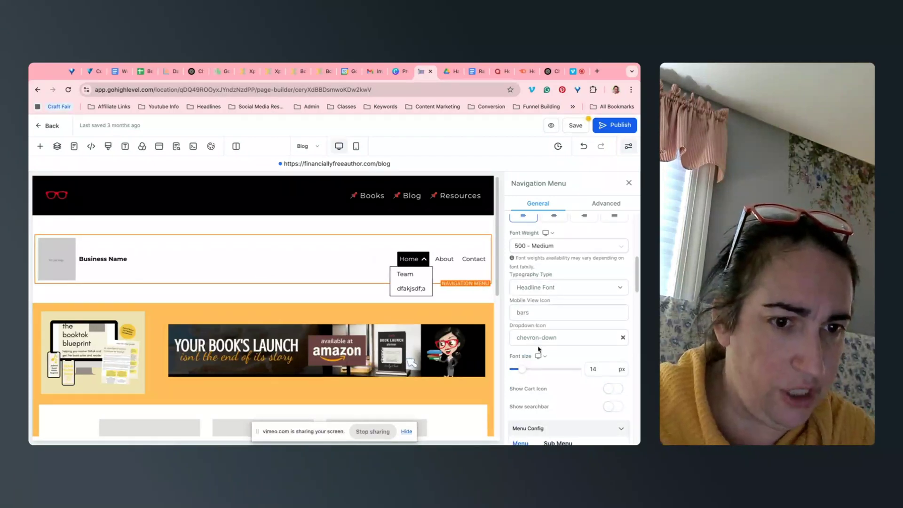
pyautogui.scroll(-8, 548, 284)
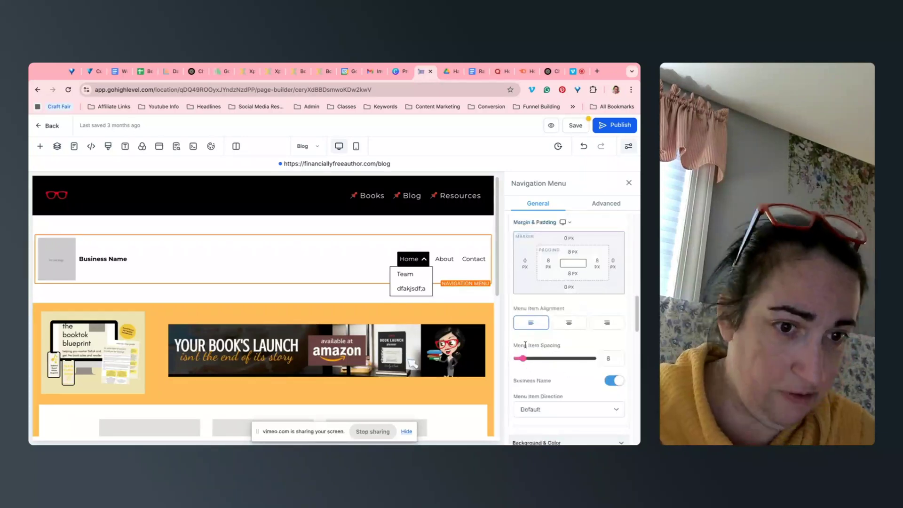
pyautogui.moveTo(523, 358); pyautogui.dragTo(570, 359)
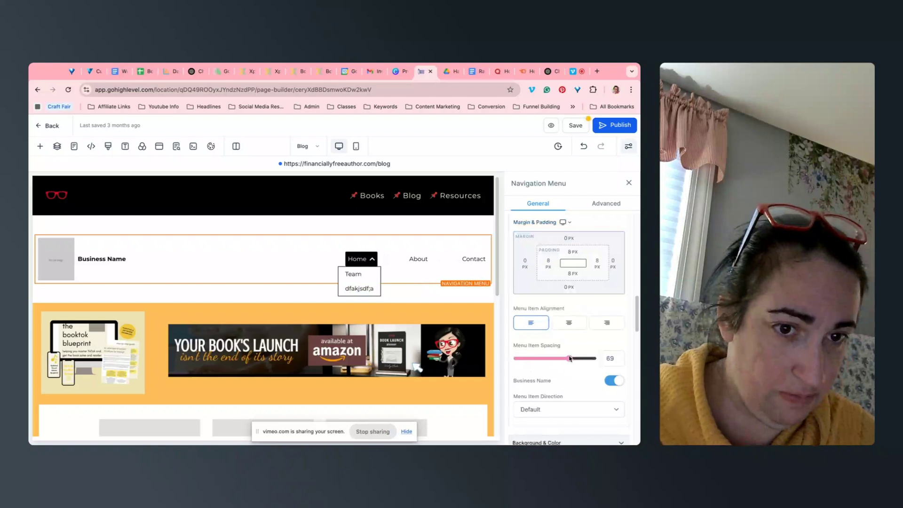
# Set the navigation menu's item direction to reverse.
pyautogui.scroll(-5, 586, 374)
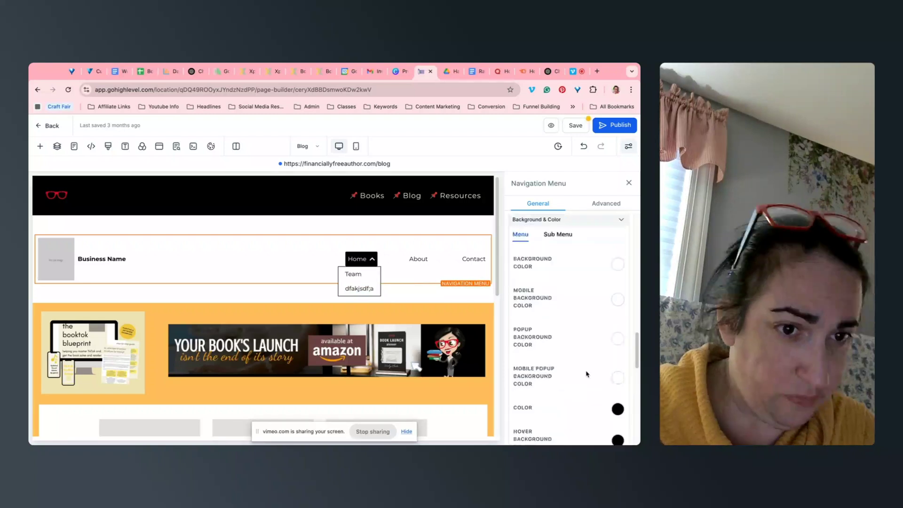
pyautogui.scroll(5, 541, 301)
pyautogui.click(541, 343)
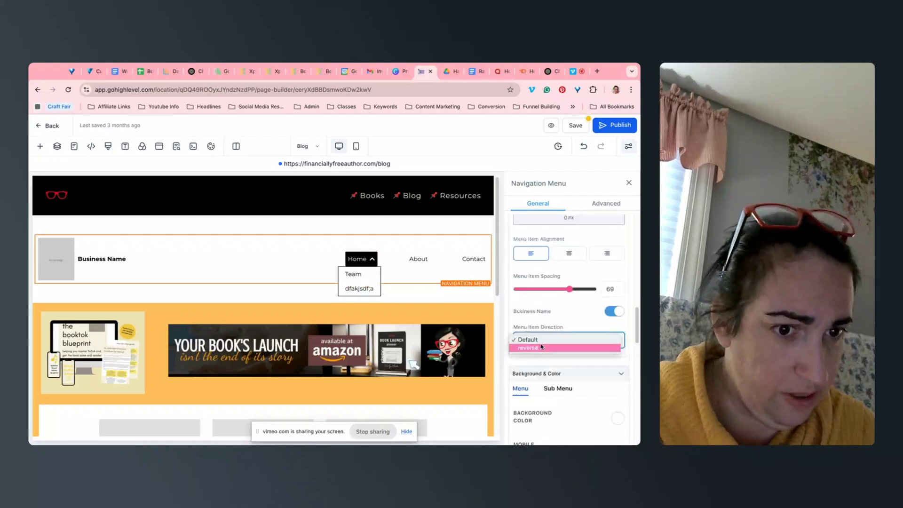
pyautogui.click(541, 348)
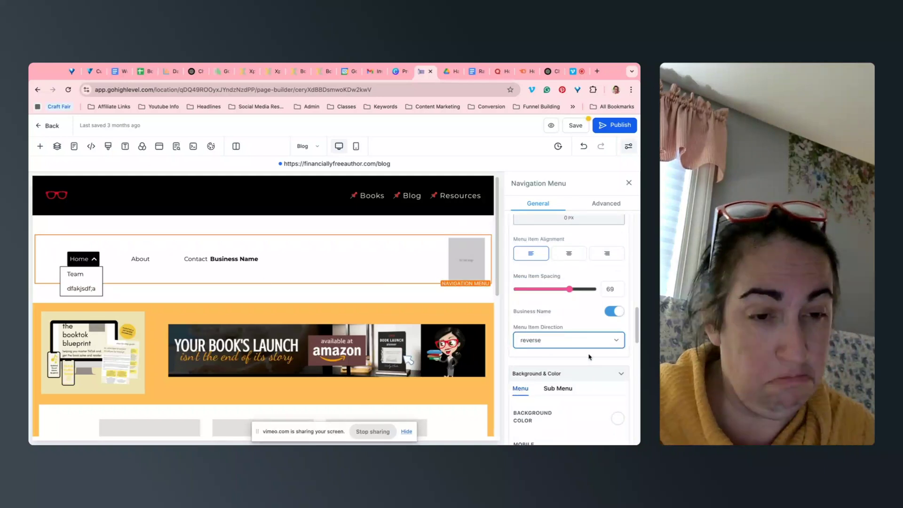
# Turn on the search bar in the navigation menu.
pyautogui.scroll(5, 594, 356)
pyautogui.scroll(-6, 594, 356)
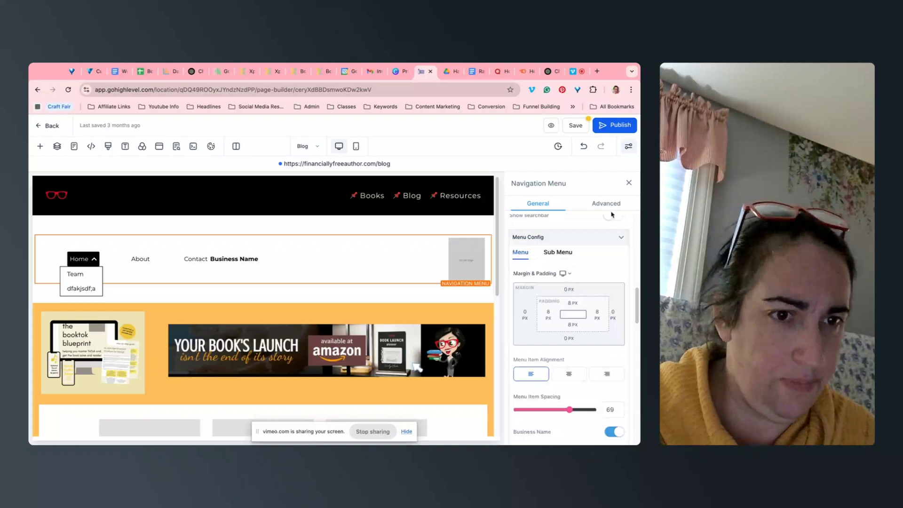
pyautogui.scroll(2, 605, 268)
pyautogui.click(612, 281)
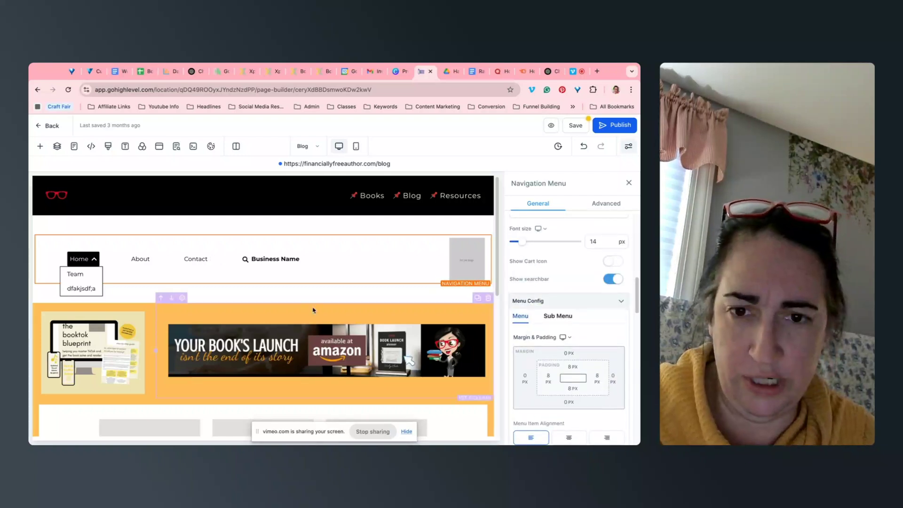
# Turn off the brand logo in the navigation menu.
pyautogui.scroll(-5, 587, 365)
pyautogui.scroll(-6, 587, 367)
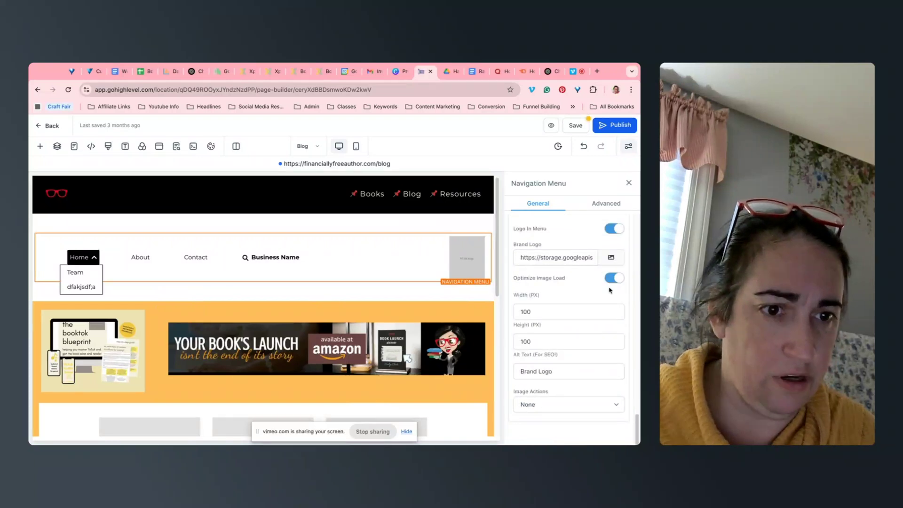
pyautogui.scroll(3, 605, 279)
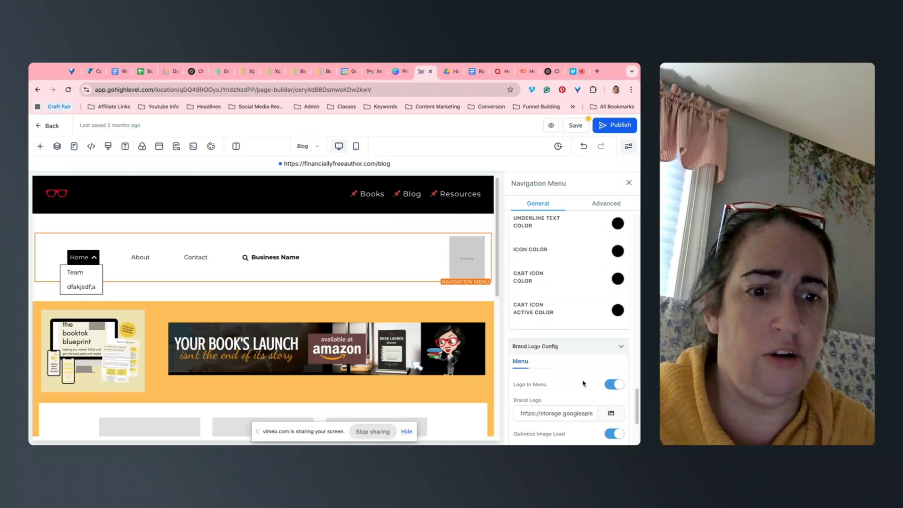
pyautogui.click(612, 386)
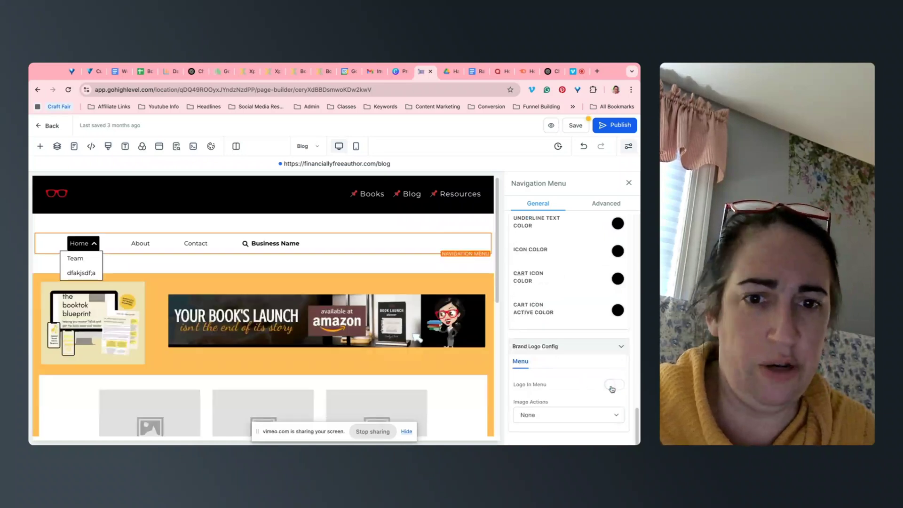
# Set the navigation menu's item direction back to Default.
pyautogui.scroll(5, 546, 353)
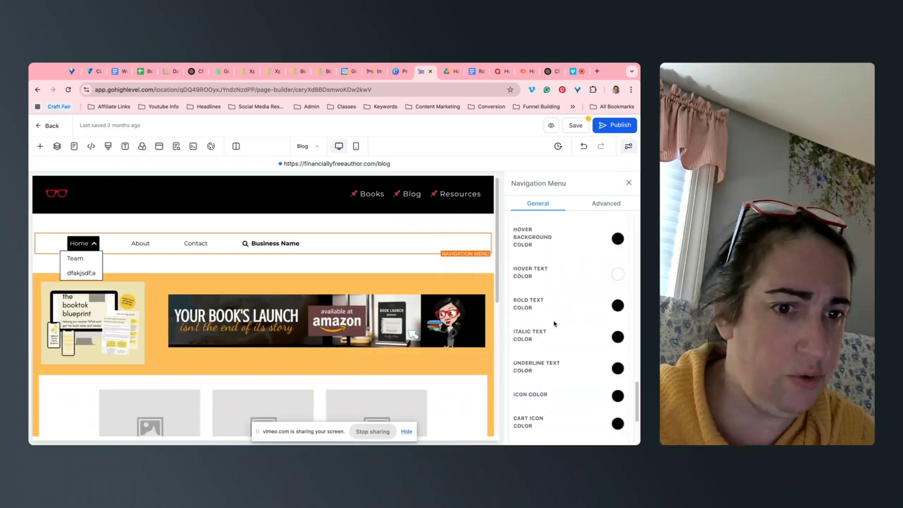
pyautogui.scroll(5, 575, 365)
pyautogui.scroll(2, 575, 365)
pyautogui.click(566, 318)
pyautogui.click(529, 311)
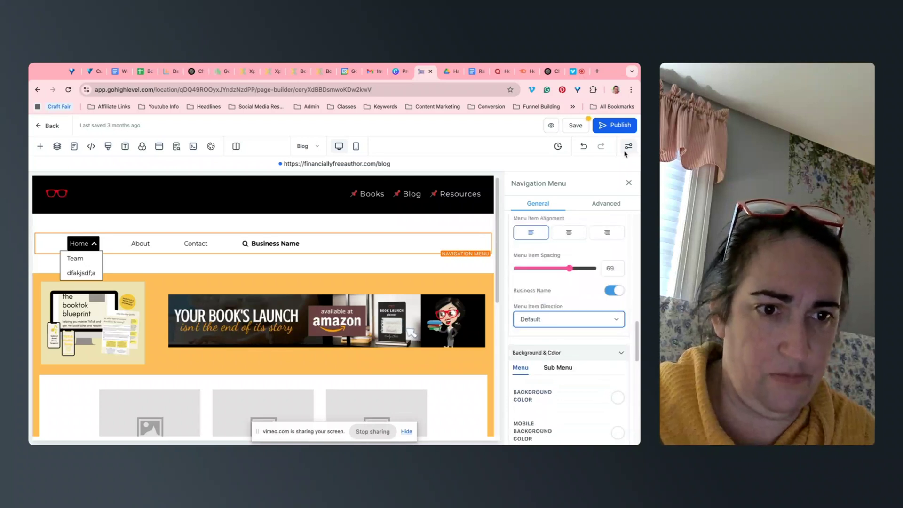
# Try the corner-bracket border style in the navigation menu's advanced settings, and return to the solid square style.
pyautogui.click(604, 203)
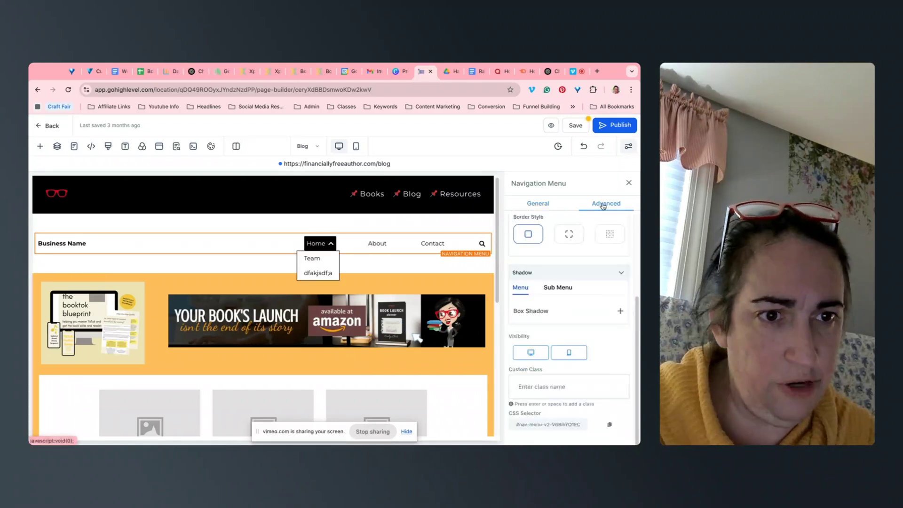
pyautogui.click(570, 235)
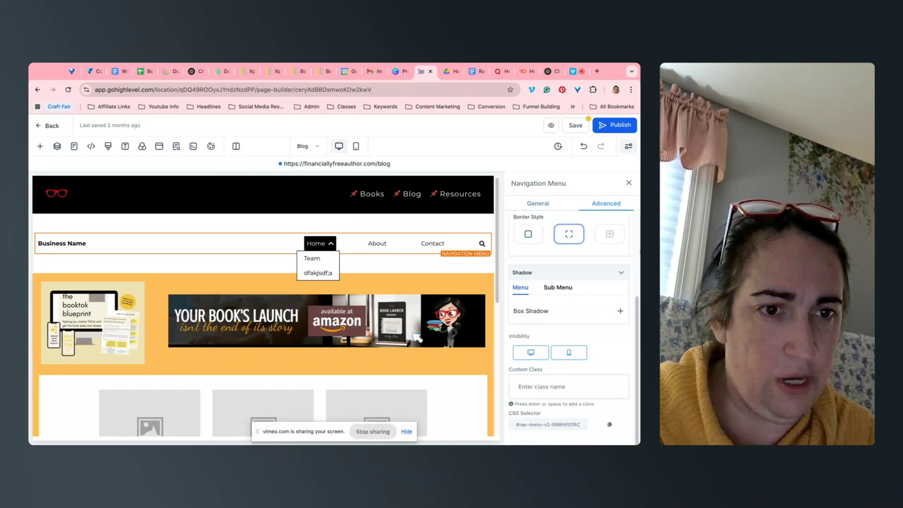
pyautogui.click(528, 234)
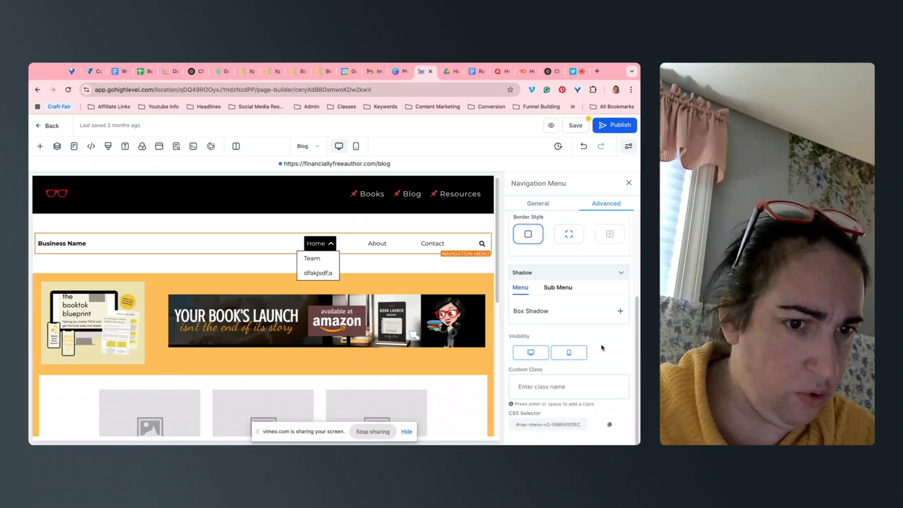
# Review the sub menu's border and corner settings, and set the main menu's border style to the grid-like third option.
pyautogui.scroll(3, 582, 277)
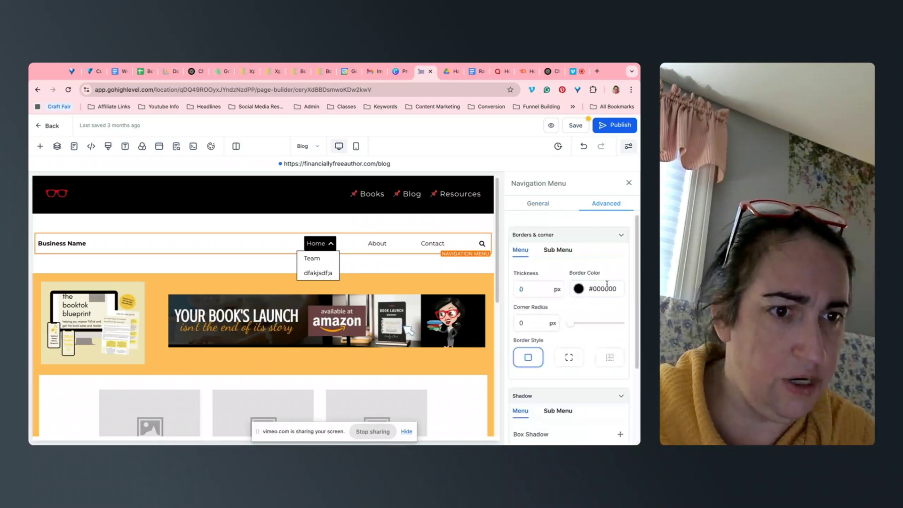
pyautogui.click(553, 254)
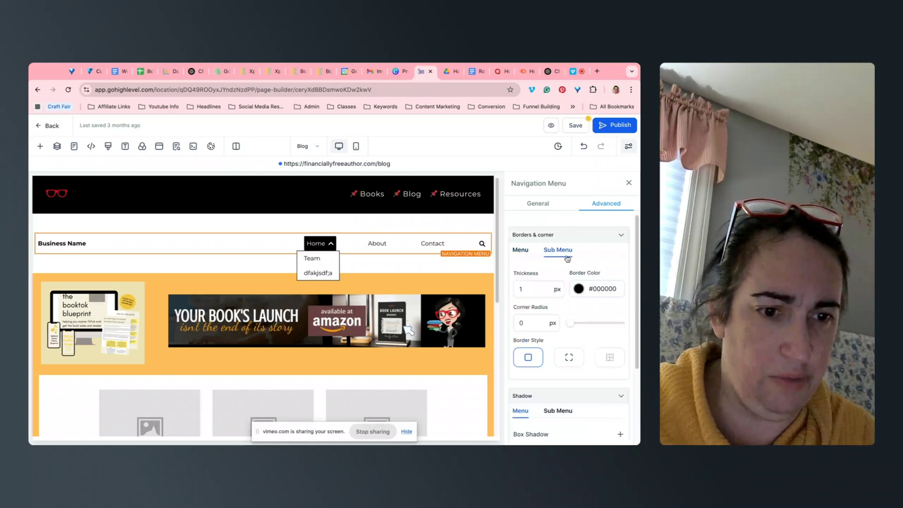
pyautogui.click(517, 251)
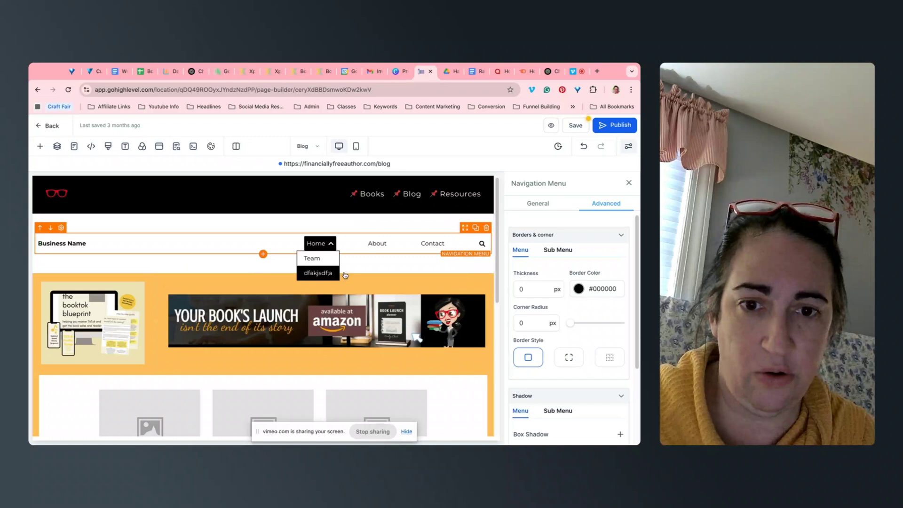
pyautogui.click(610, 357)
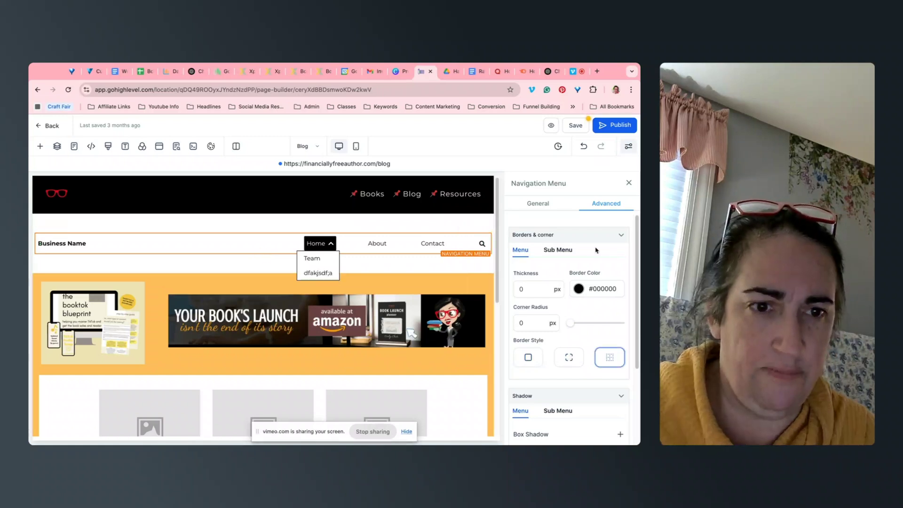
# Set the sub menu's border style to the grid-like third option.
pyautogui.click(558, 249)
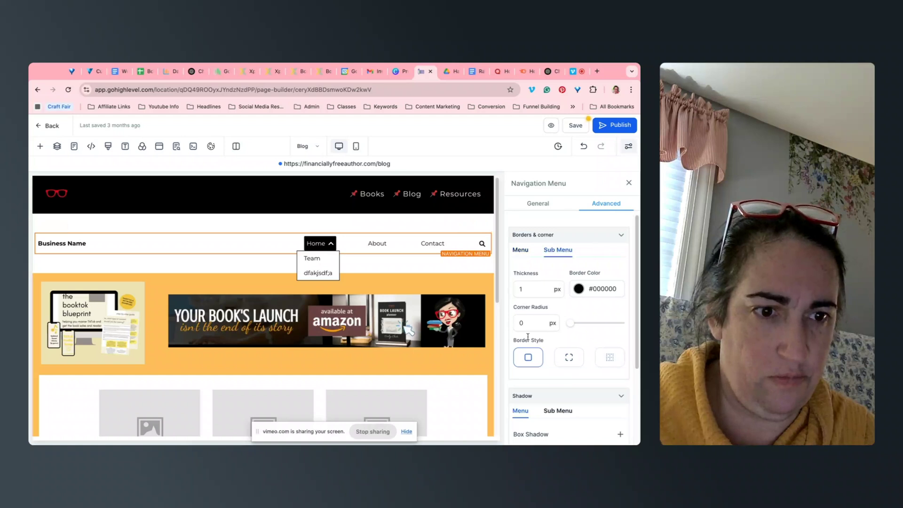
pyautogui.click(568, 359)
pyautogui.click(607, 360)
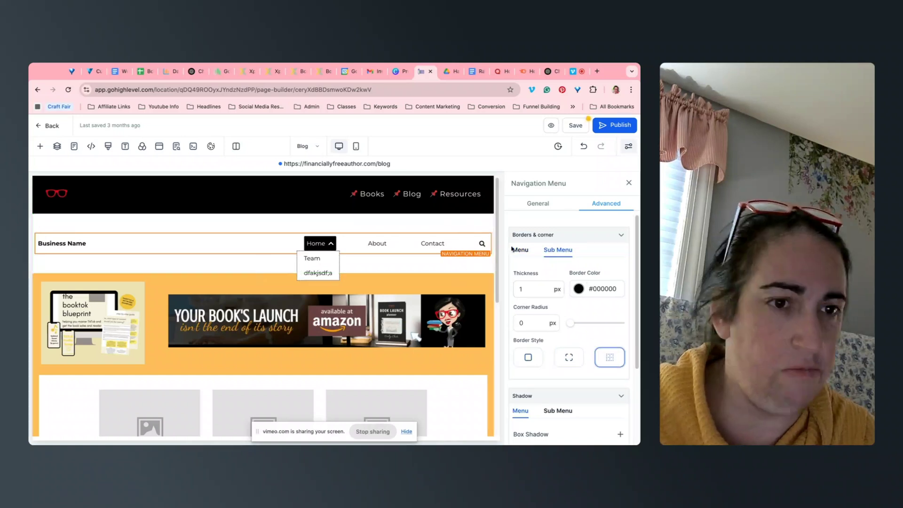
# Review the types of item that can be added to the navigation menu in its general settings.
pyautogui.click(538, 202)
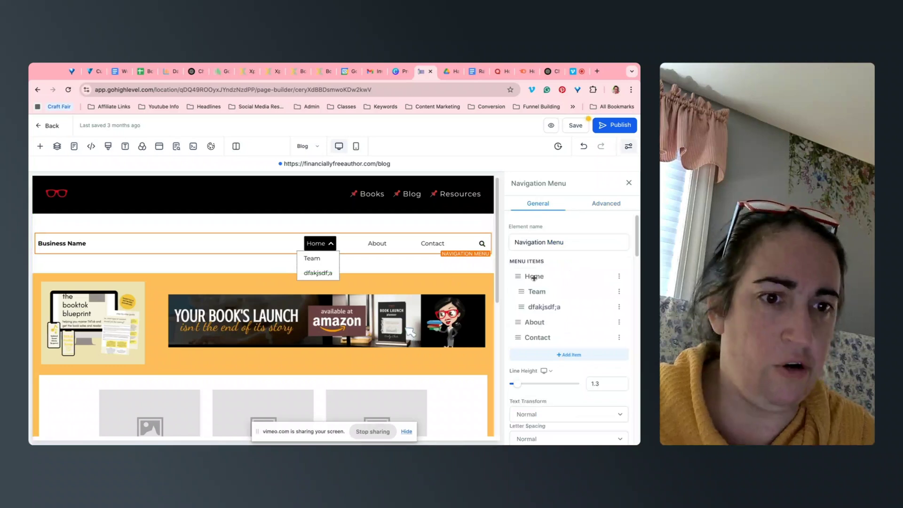
pyautogui.click(568, 354)
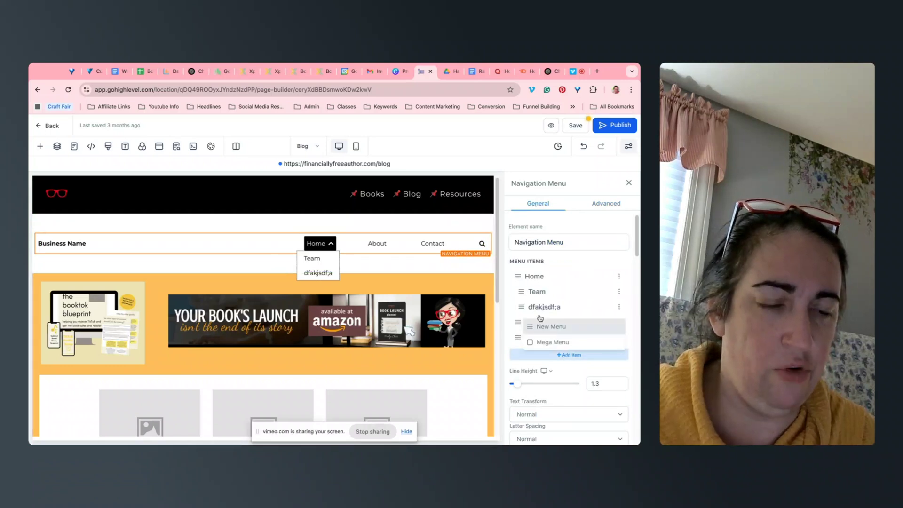
pyautogui.moveTo(521, 291)
pyautogui.mouseDown()
pyautogui.moveTo(533, 292)
pyautogui.moveTo(523, 266)
pyautogui.moveTo(524, 291)
pyautogui.mouseUp()
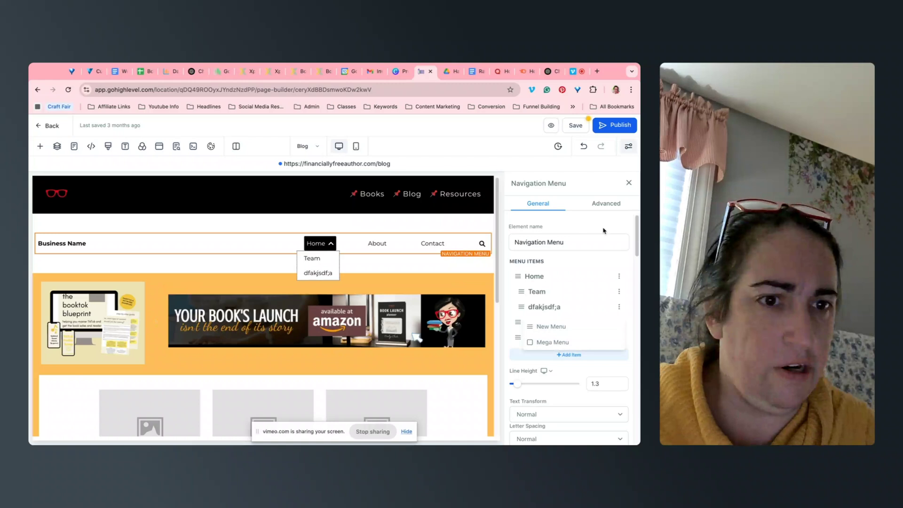
# Compare the Popover and Columns submenu styles, and set the navigation menu's submenu style to Columns.
pyautogui.scroll(-3, 582, 347)
pyautogui.scroll(-3, 582, 347)
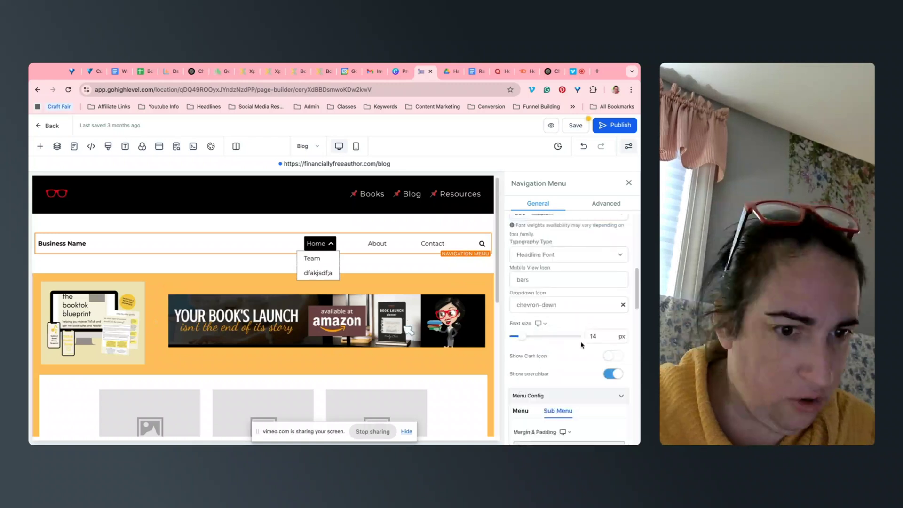
pyautogui.scroll(-2, 581, 345)
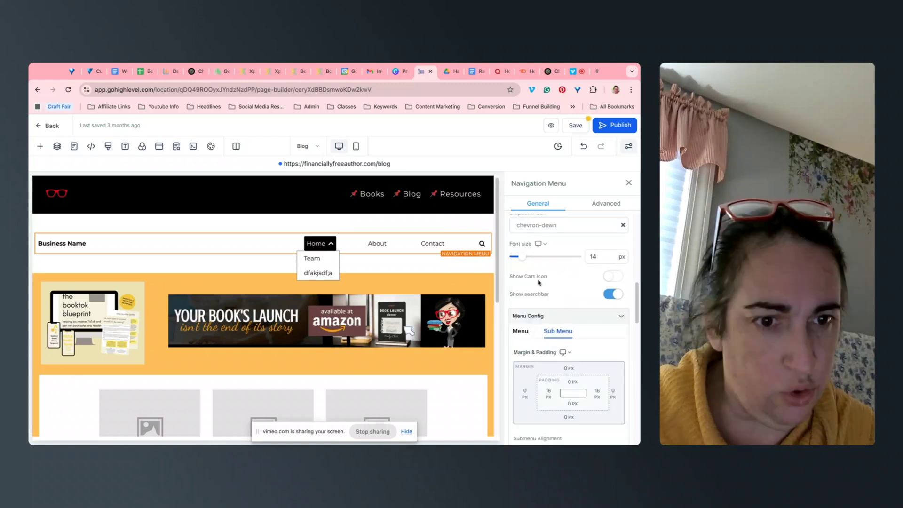
pyautogui.scroll(-5, 539, 282)
pyautogui.scroll(-1, 565, 336)
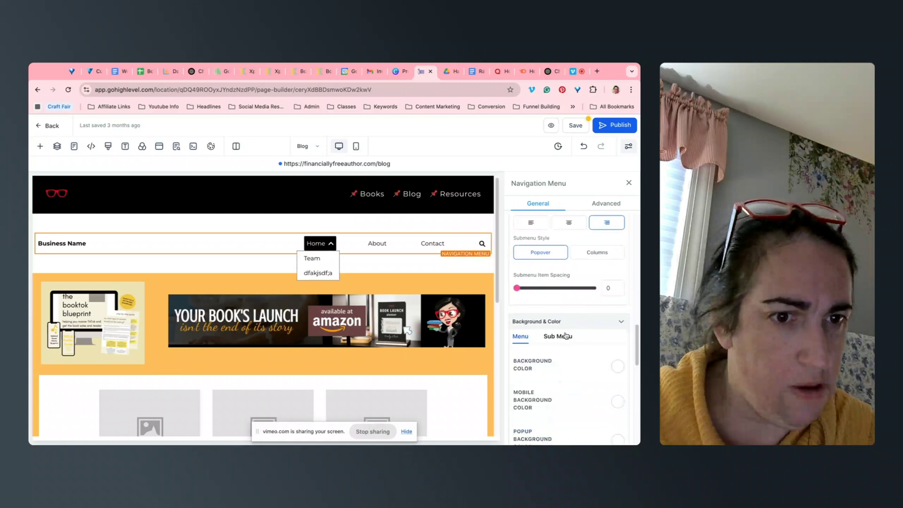
pyautogui.moveTo(517, 278)
pyautogui.mouseDown()
pyautogui.moveTo(526, 279)
pyautogui.moveTo(517, 279)
pyautogui.mouseUp()
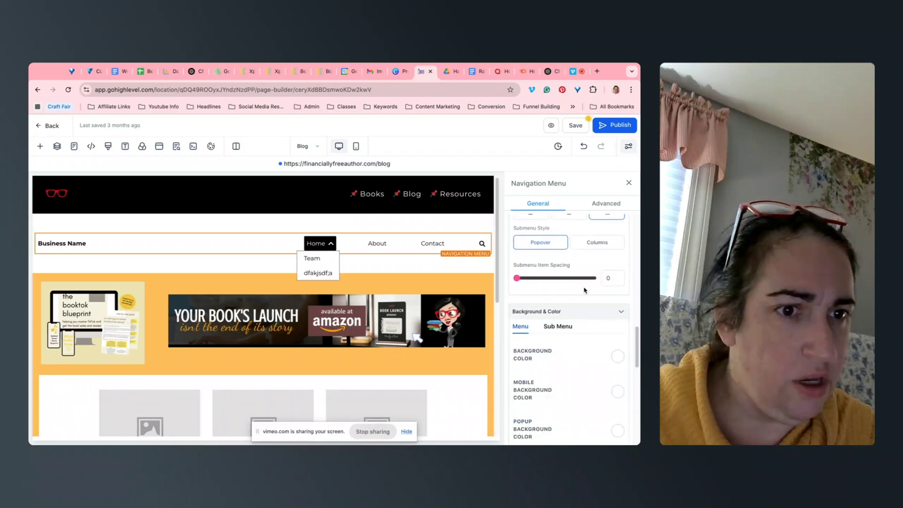
pyautogui.scroll(2, 596, 298)
pyautogui.click(596, 298)
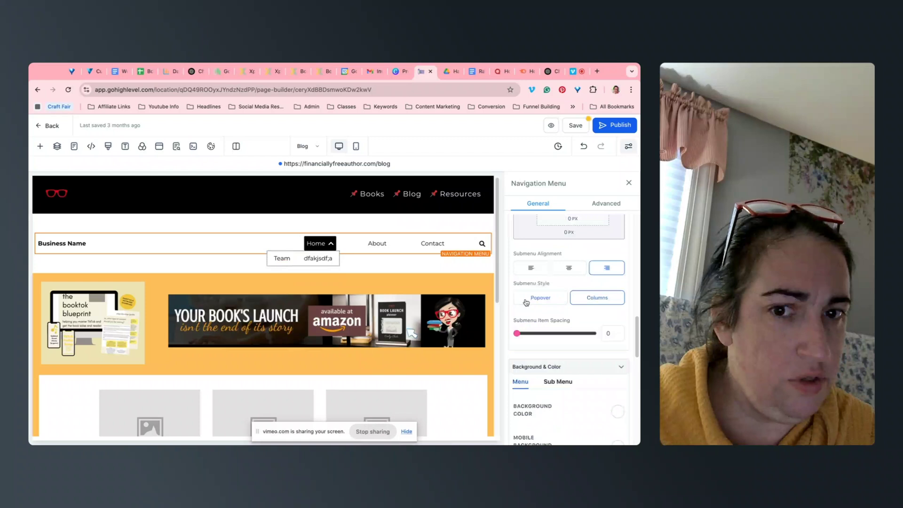
pyautogui.click(526, 301)
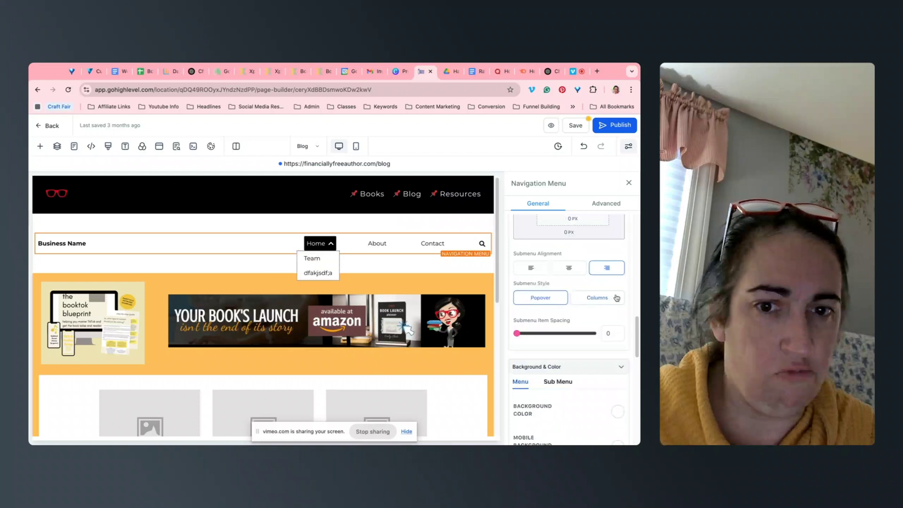
pyautogui.click(617, 299)
# Try left alignment for the submenu, and set the submenu alignment to center.
pyautogui.scroll(4, 544, 301)
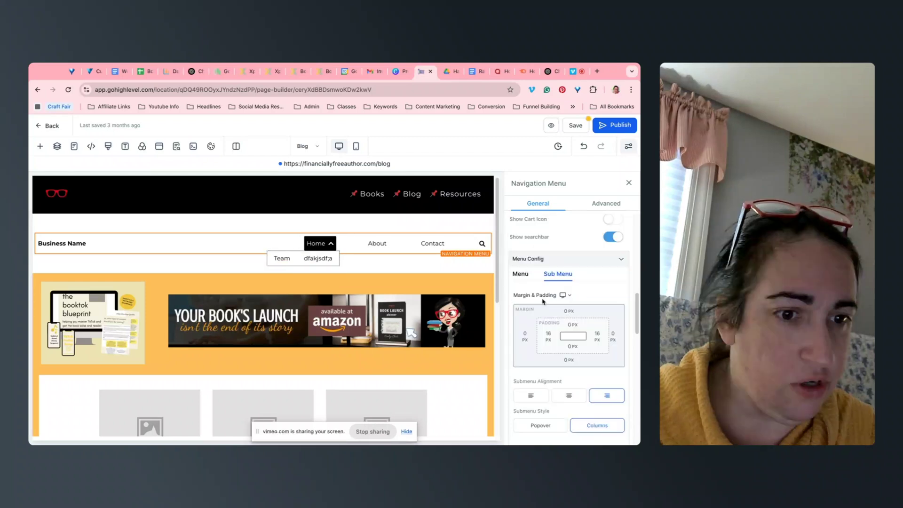
pyautogui.scroll(-2, 543, 302)
pyautogui.click(533, 352)
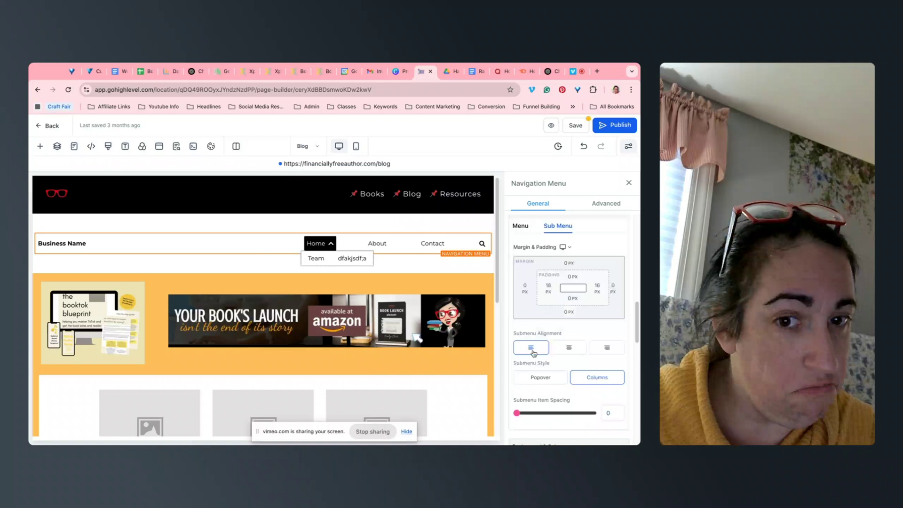
pyautogui.click(568, 347)
# Turn off the business name in the main menu's configuration.
pyautogui.scroll(5, 569, 327)
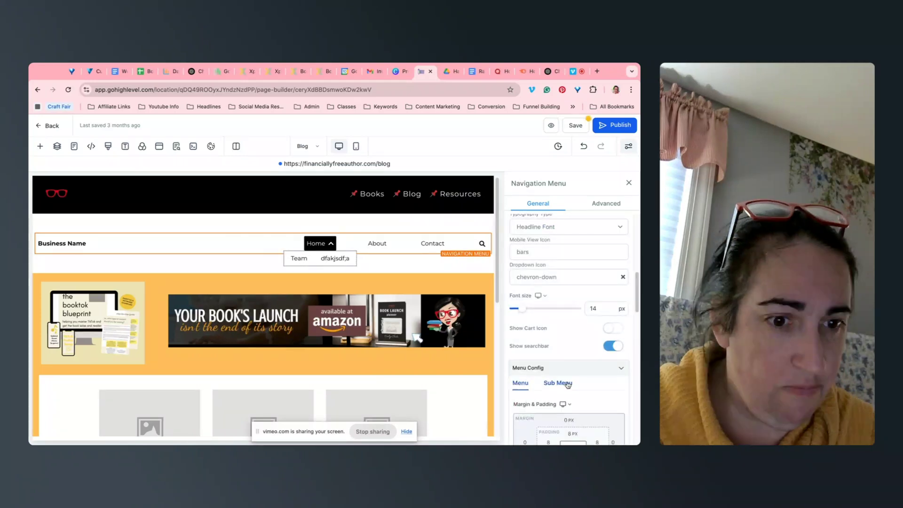
pyautogui.scroll(-5, 568, 385)
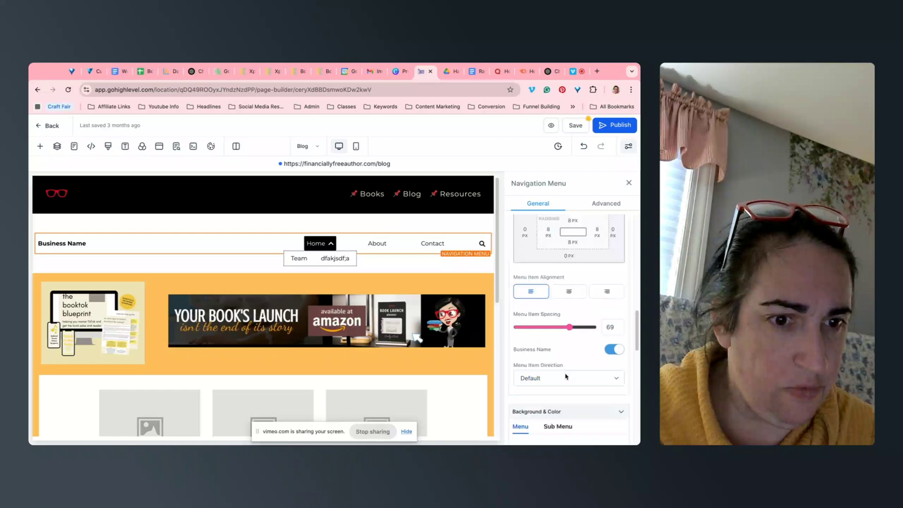
pyautogui.click(614, 349)
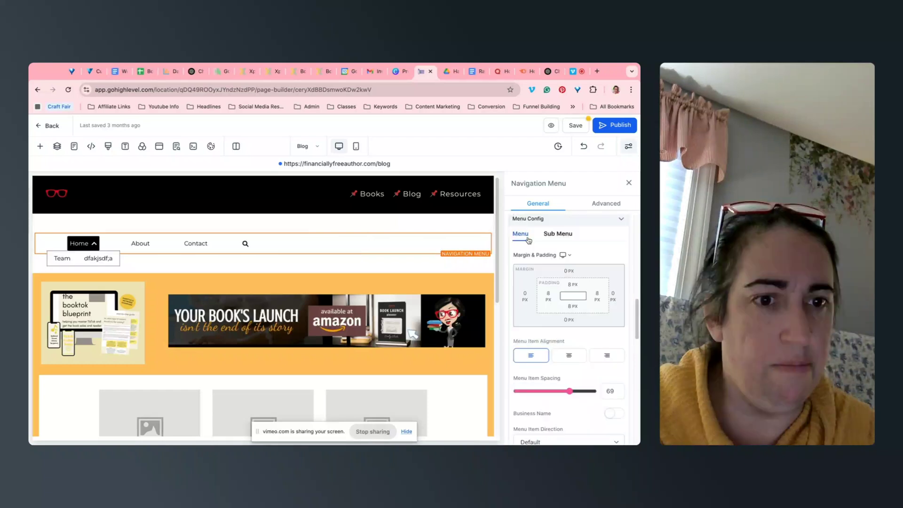